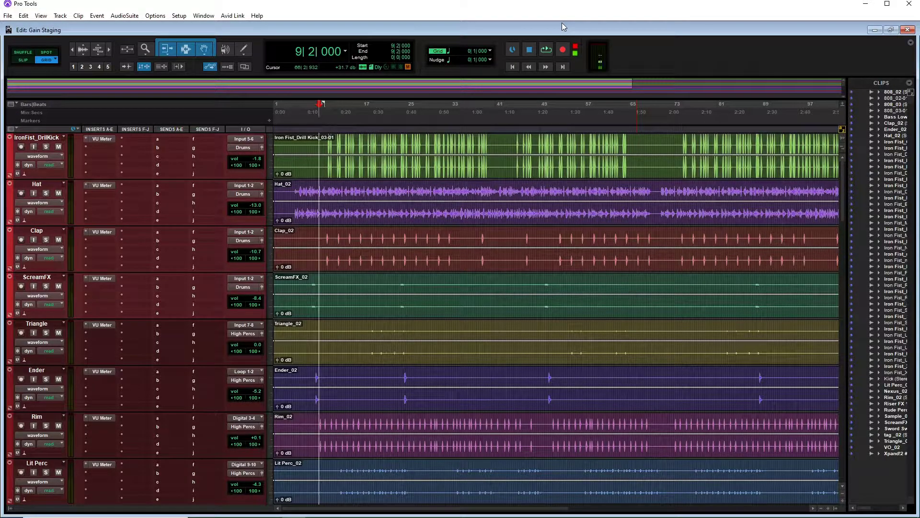
# - Play the session from 9|2|000 while looking over the drum tracks and buses, and stop playback
pyautogui.click(552, 46)
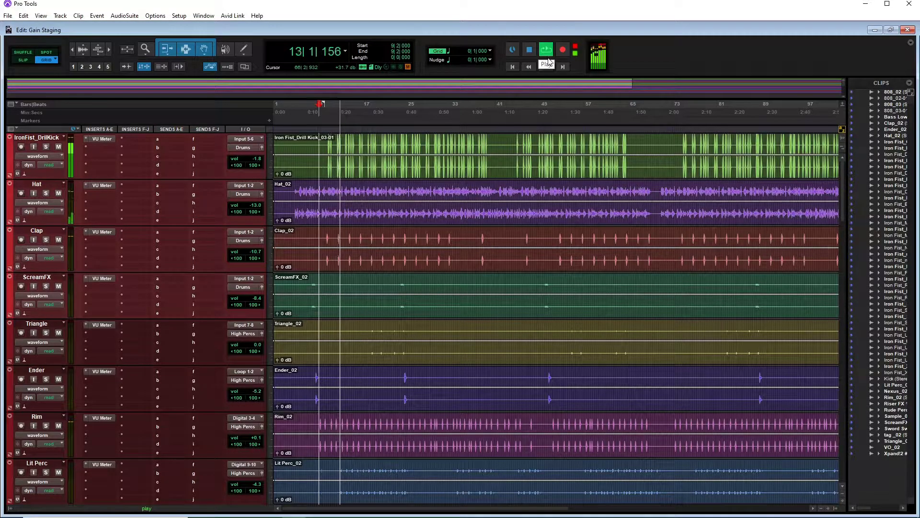
pyautogui.scroll(-1, 557, 199)
pyautogui.scroll(-6, 557, 199)
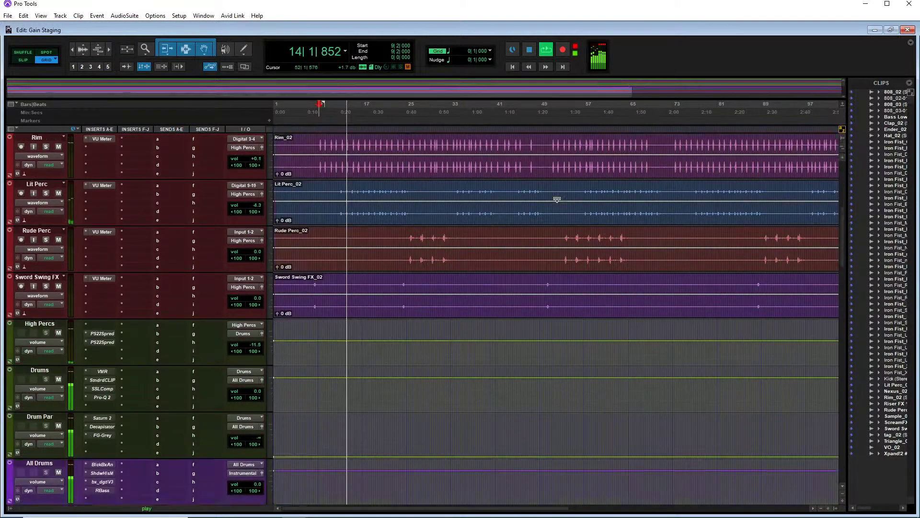
pyautogui.scroll(7, 557, 199)
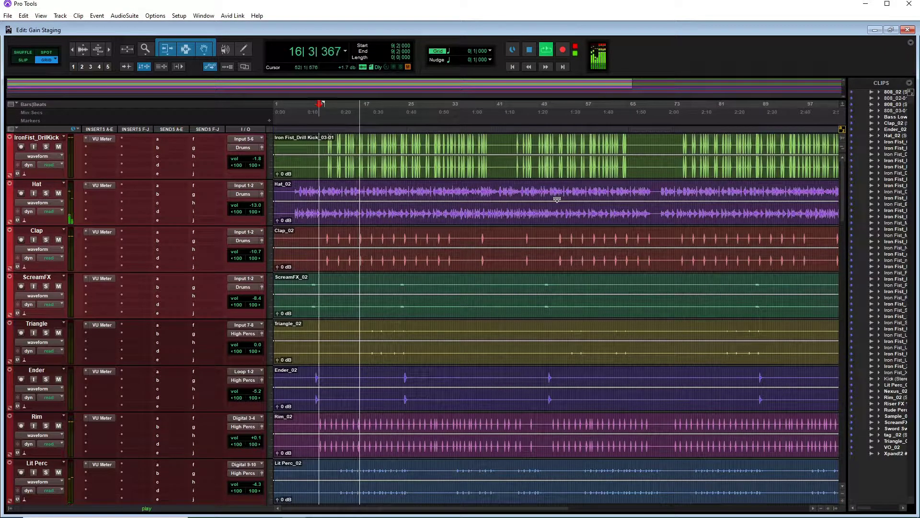
pyautogui.press('space')
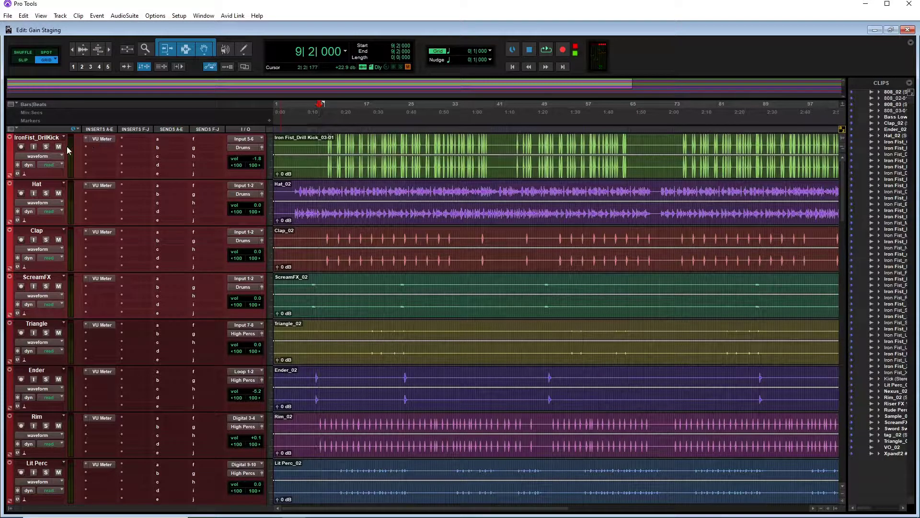
# - Open the VU Meter insert on the IronFist_DrillKick track and examine its headroom setting and scale
pyautogui.click(107, 139)
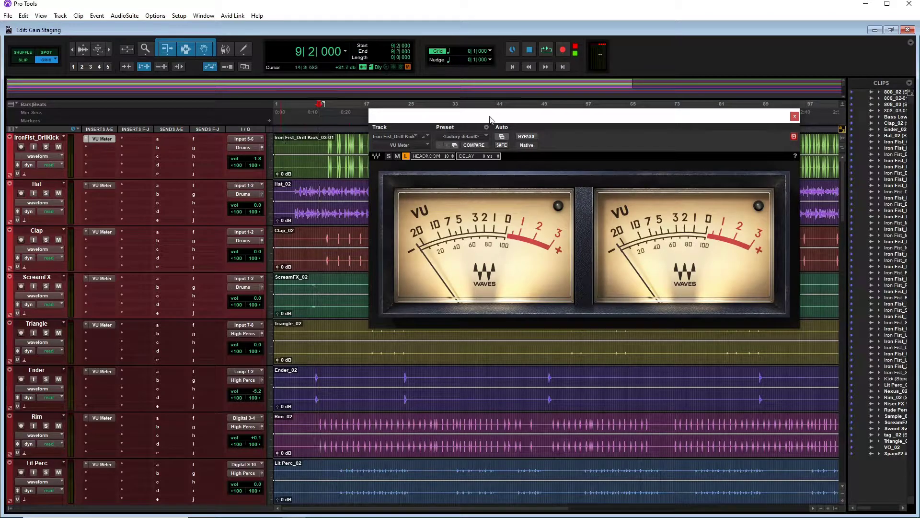
pyautogui.moveTo(480, 126); pyautogui.dragTo(413, 197)
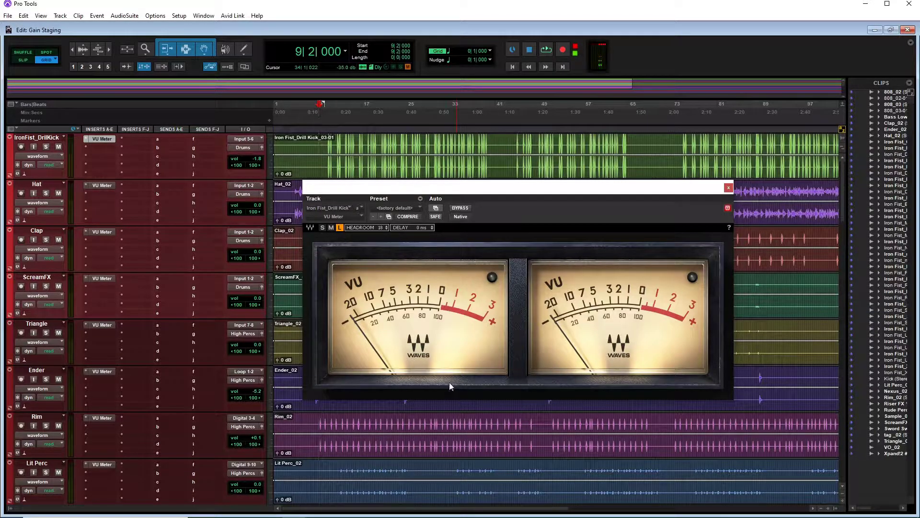
pyautogui.moveTo(472, 187); pyautogui.dragTo(486, 141)
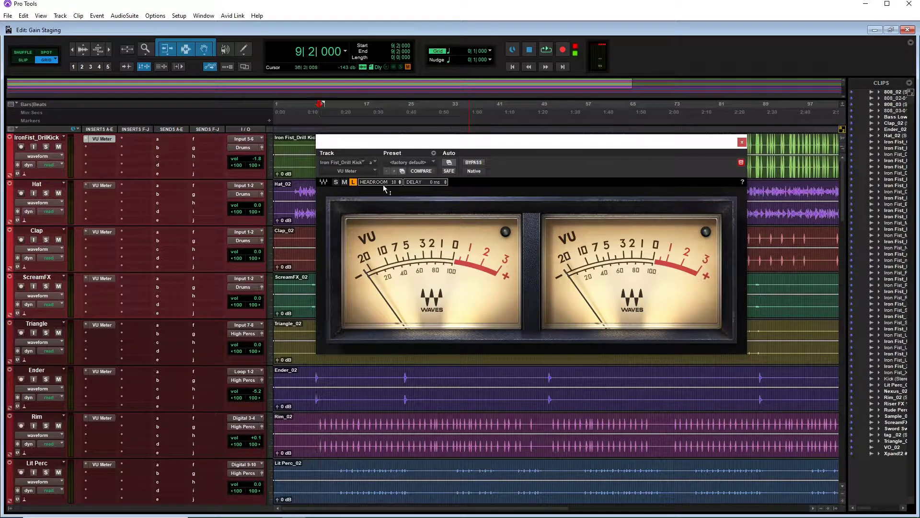
pyautogui.moveTo(417, 149); pyautogui.dragTo(466, 130)
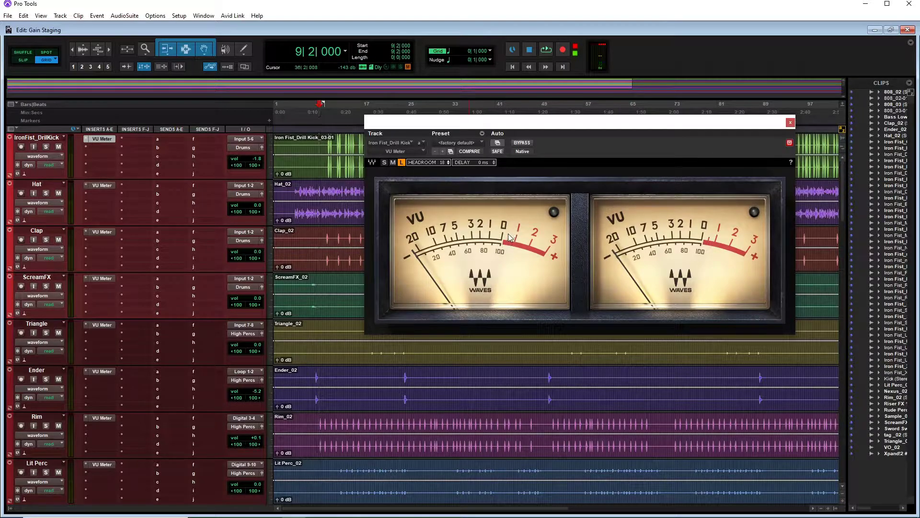
# - View the channel strips in the Mix window beside the kick's VU Meter, and close the meter
pyautogui.hotkey('ctrl', '=')
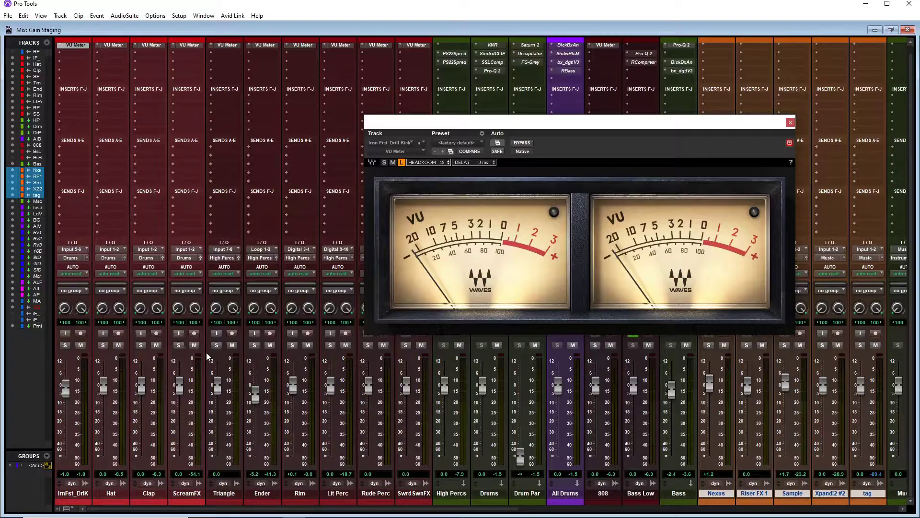
pyautogui.scroll(1, 205, 344)
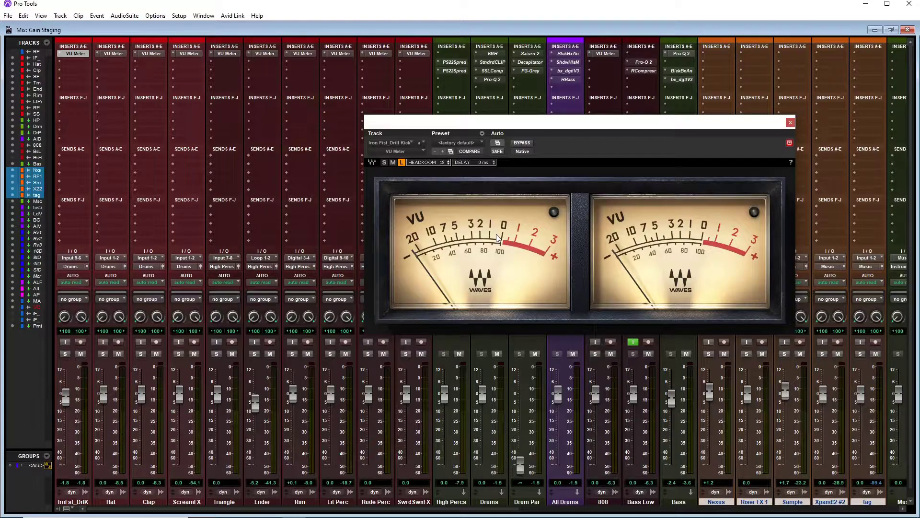
pyautogui.moveTo(531, 132); pyautogui.dragTo(472, 121)
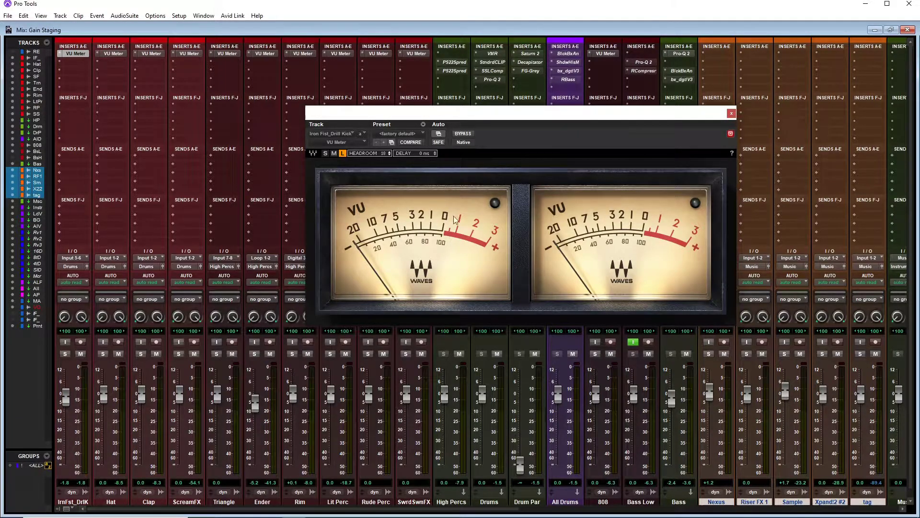
pyautogui.click(731, 115)
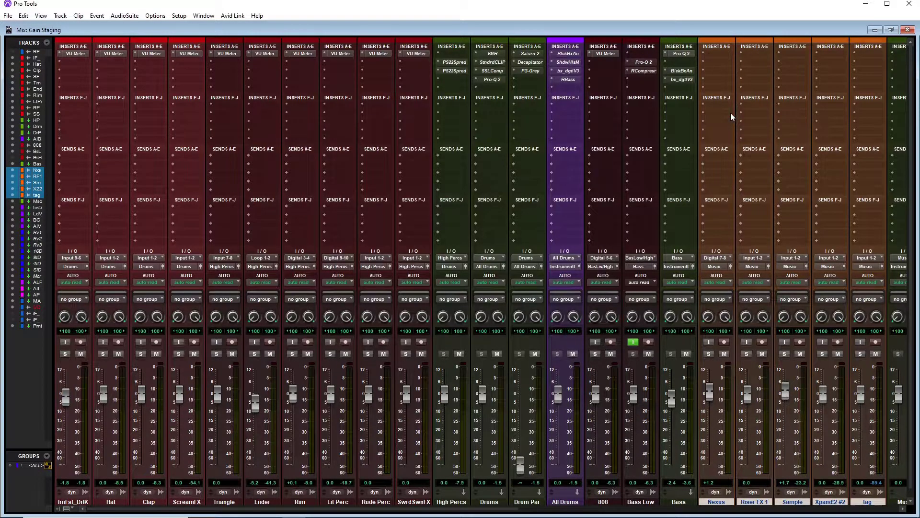
# - Reopen the VU Meter on the IronFist_DrillKick track from the Edit window
pyautogui.hotkey('ctrl', '=')
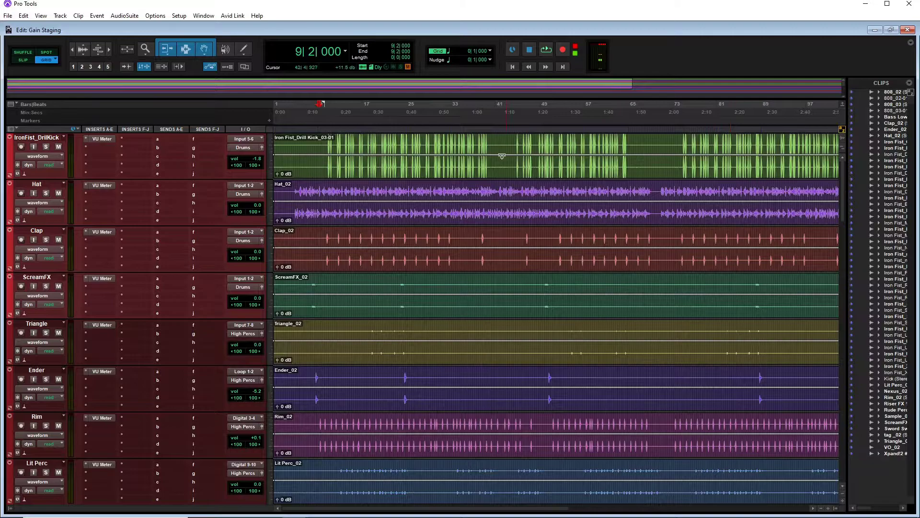
pyautogui.click(102, 138)
pyautogui.moveTo(502, 114); pyautogui.dragTo(512, 109)
pyautogui.scroll(-6, 306, 188)
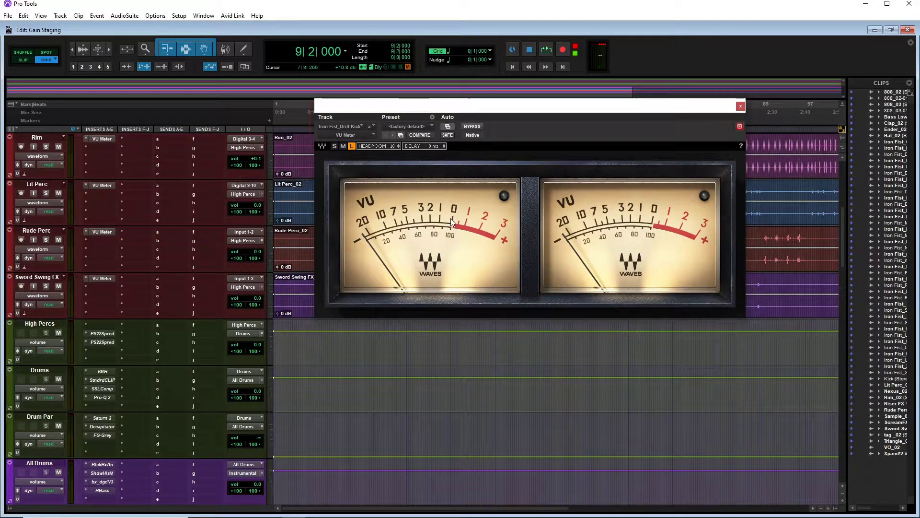
# - Solo the IronFist_DrillKick track in the Mix window, pull its volume fader fully down and reset it to 0.0 dB
pyautogui.hotkey('ctrl', '=')
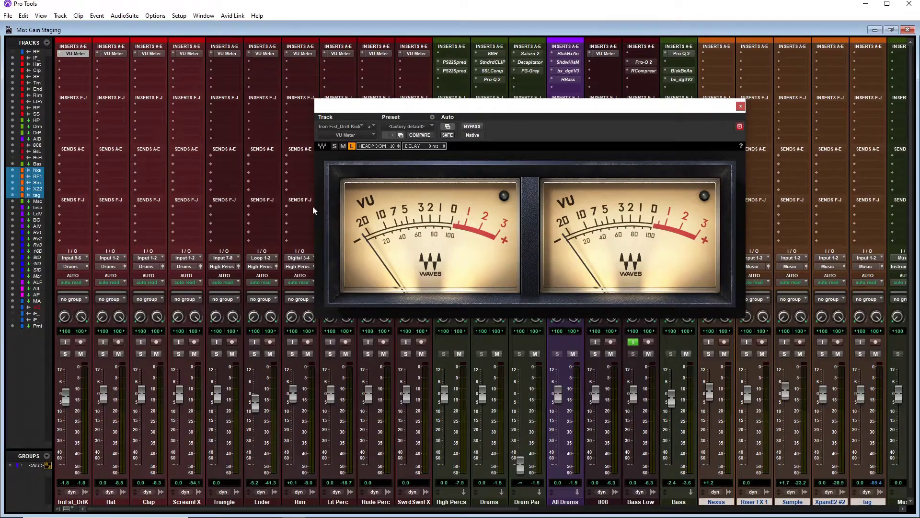
pyautogui.click(65, 353)
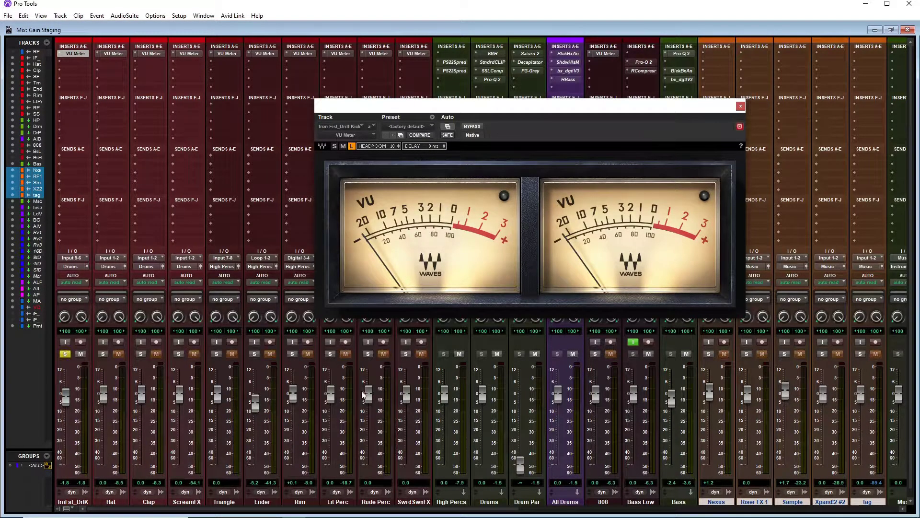
pyautogui.hscroll(5, 362, 390)
pyautogui.hscroll(-8, 362, 390)
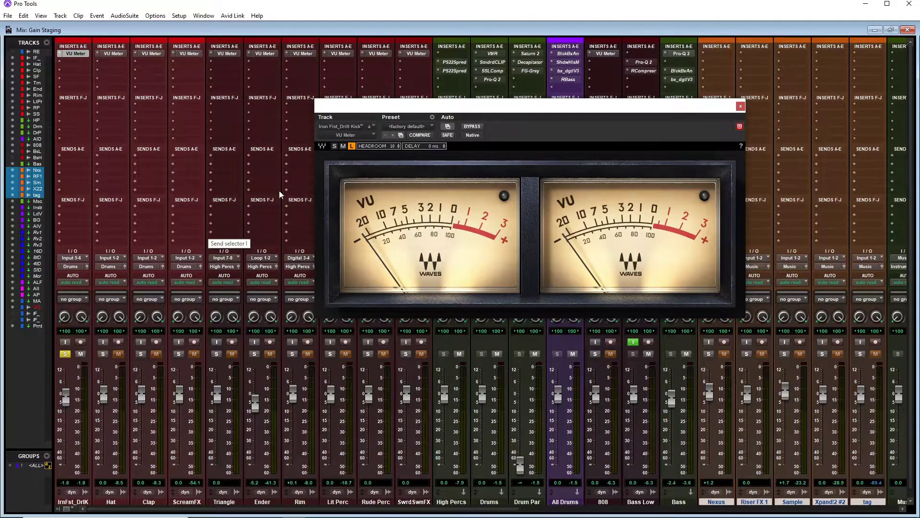
pyautogui.moveTo(373, 106); pyautogui.dragTo(315, 110)
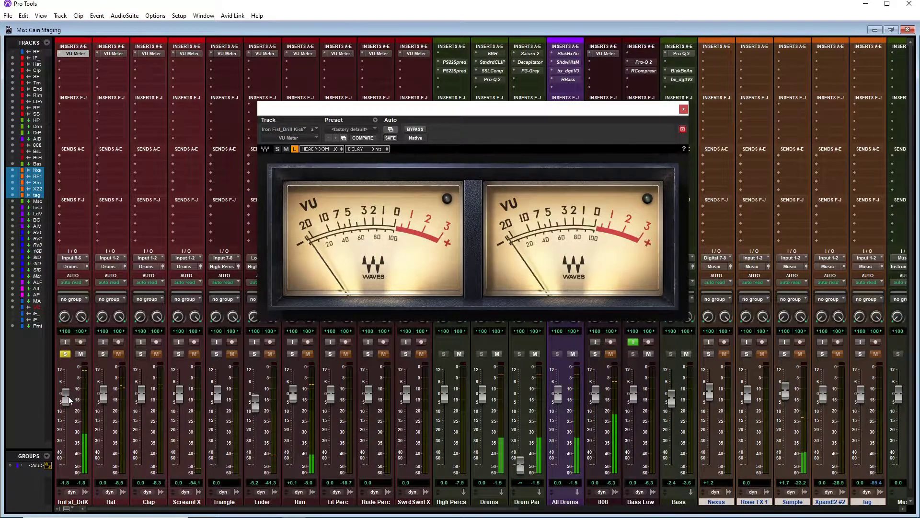
pyautogui.moveTo(68, 396); pyautogui.dragTo(79, 469)
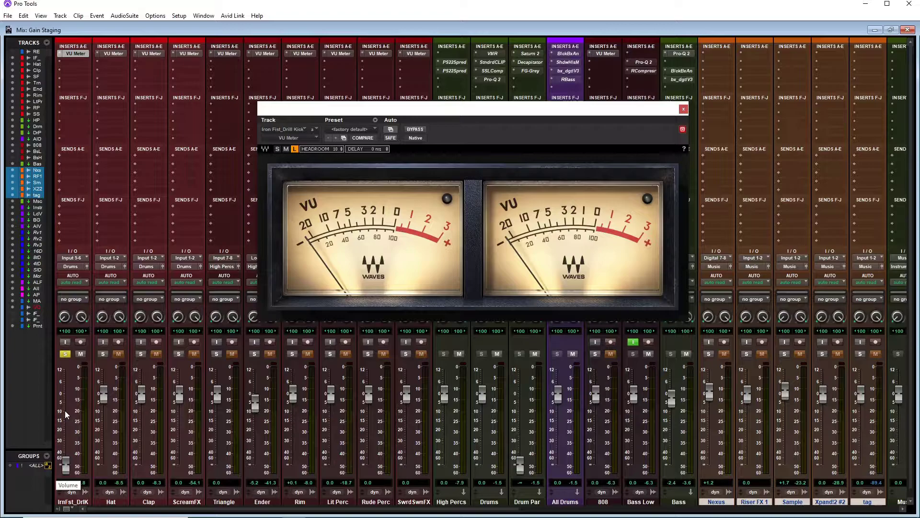
pyautogui.keyDown('alt'); pyautogui.click(63, 472); pyautogui.keyUp('alt')
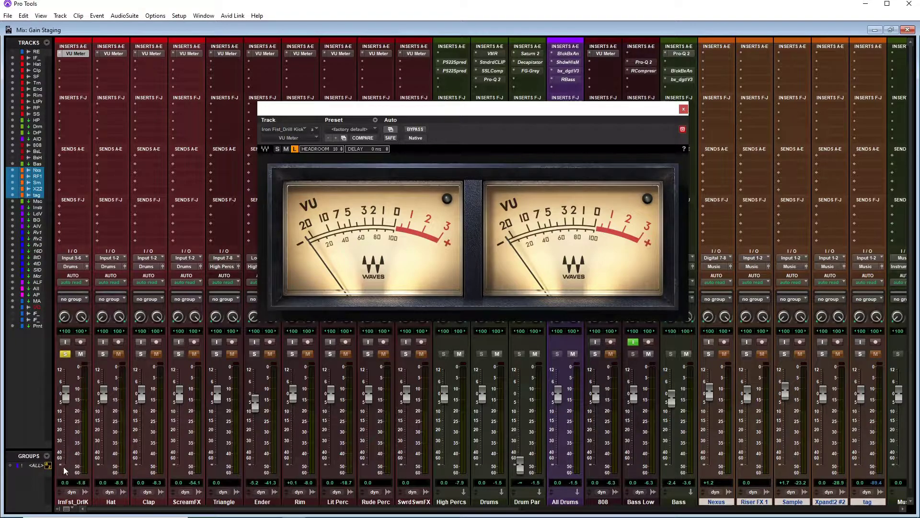
# - Examine the kick track's waveform in the Edit window with the VU Meter moved below it, and return to the Mix window
pyautogui.hotkey('ctrl', '=')
pyautogui.moveTo(341, 128); pyautogui.dragTo(356, 291)
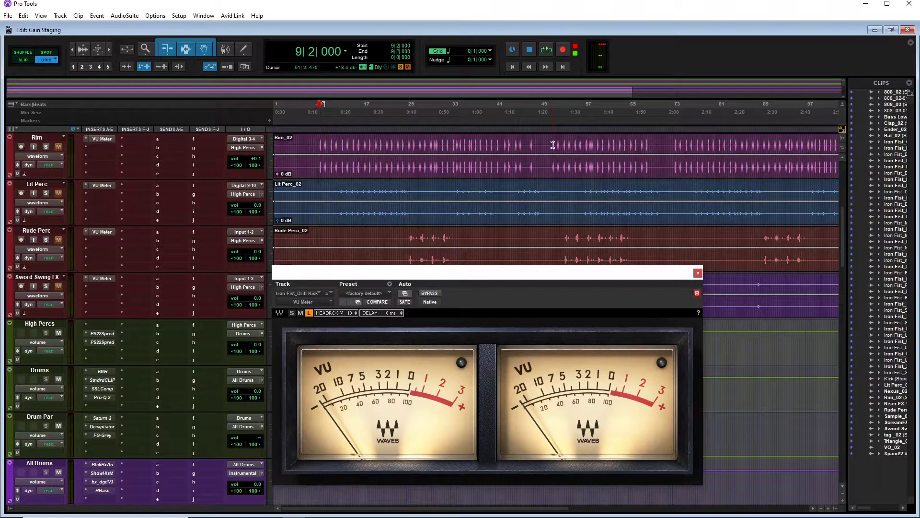
pyautogui.scroll(6, 389, 161)
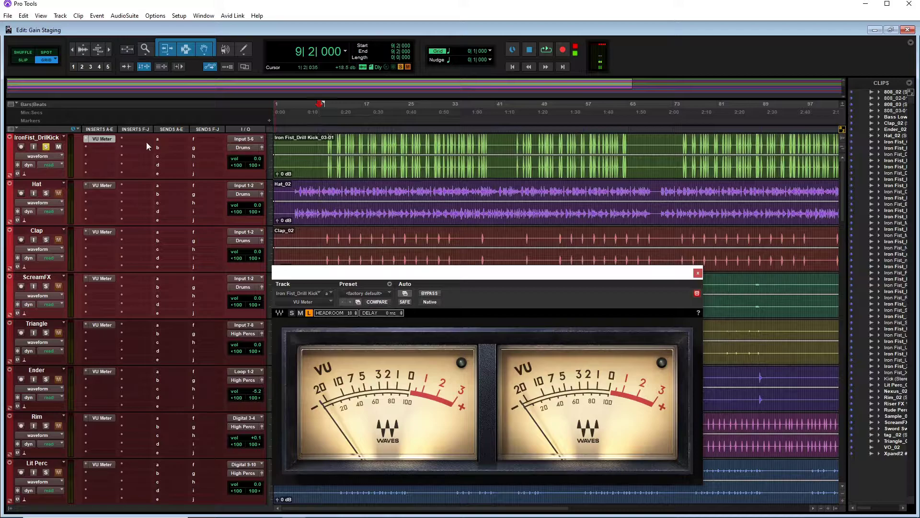
pyautogui.hotkey('ctrl', '=')
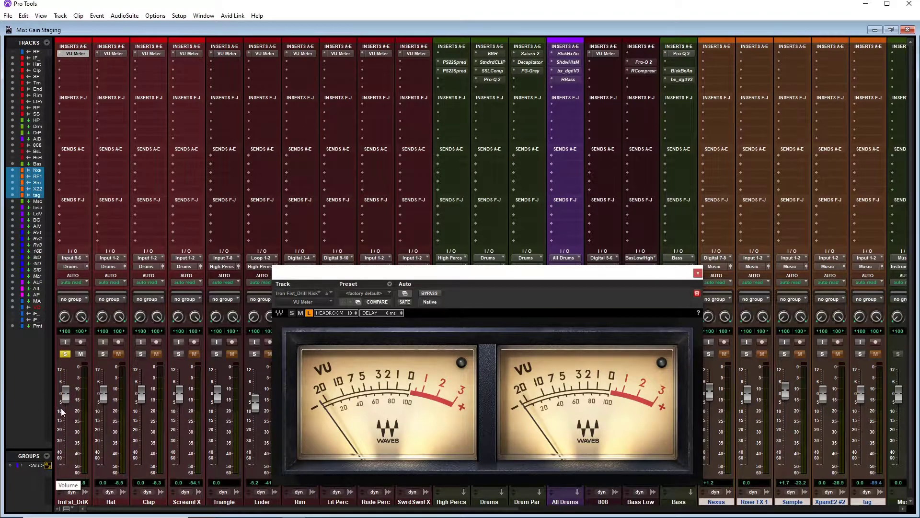
# - Insert the stereo multichannel FabFilter Pro-Q 2 in the second insert slot of the IronFist_DrillKick track
pyautogui.click(79, 62)
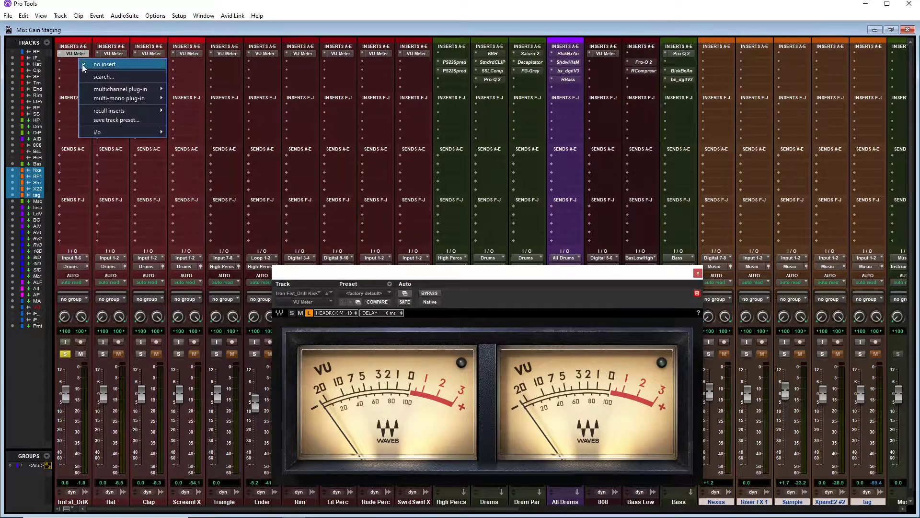
pyautogui.moveTo(107, 90)
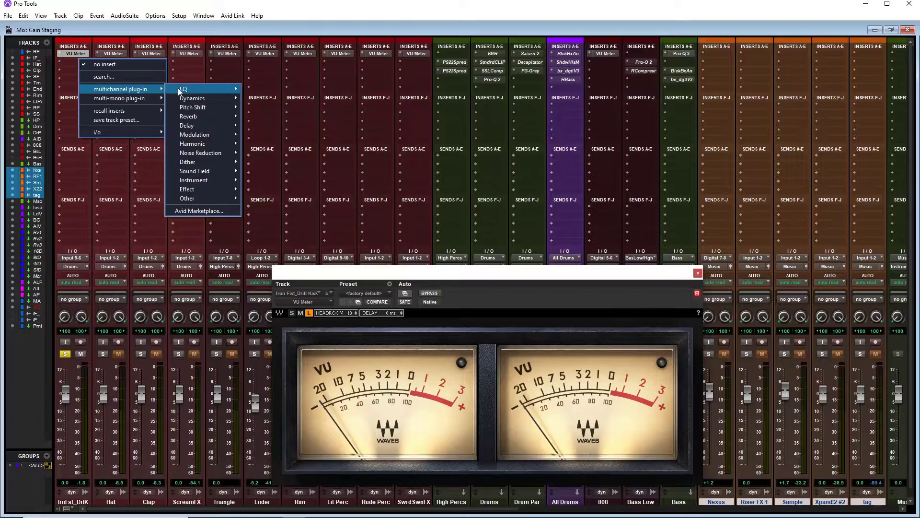
pyautogui.moveTo(179, 88)
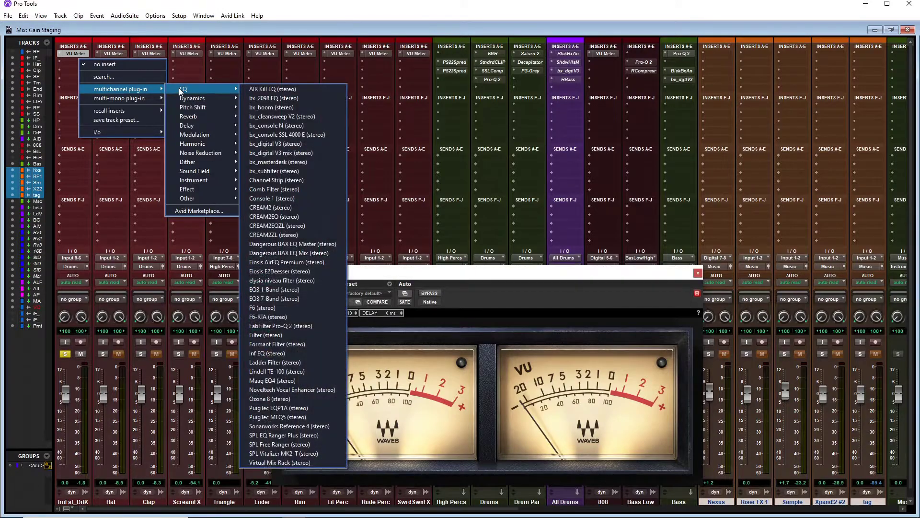
pyautogui.click(272, 325)
pyautogui.moveTo(423, 274); pyautogui.dragTo(395, 99)
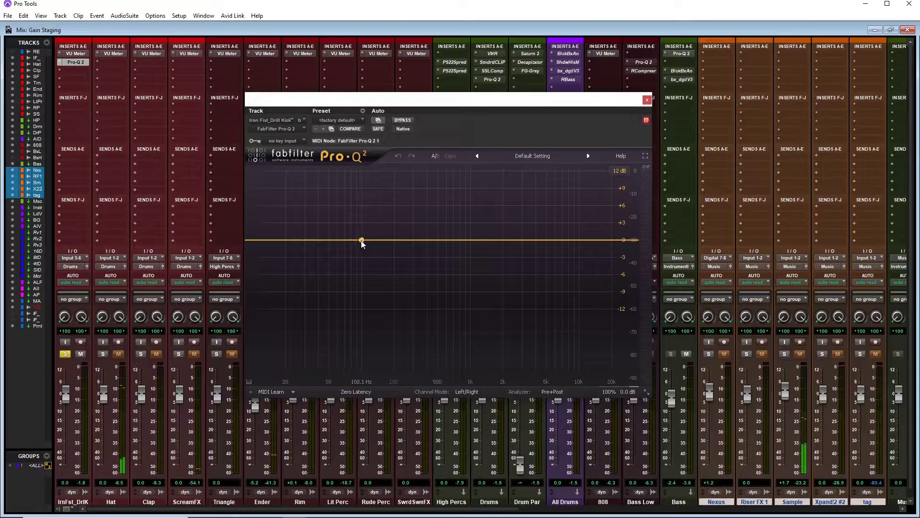
# - Try a bell boost of about 2.17 dB at about 88.6 Hz in Pro-Q 2, delete the band and close the plug-in
pyautogui.moveTo(360, 240); pyautogui.dragTo(356, 232)
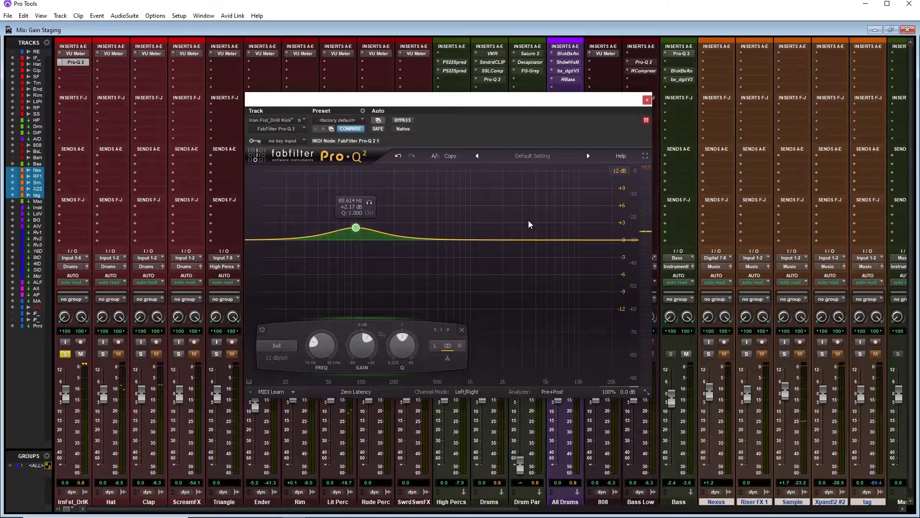
pyautogui.rightClick(357, 229)
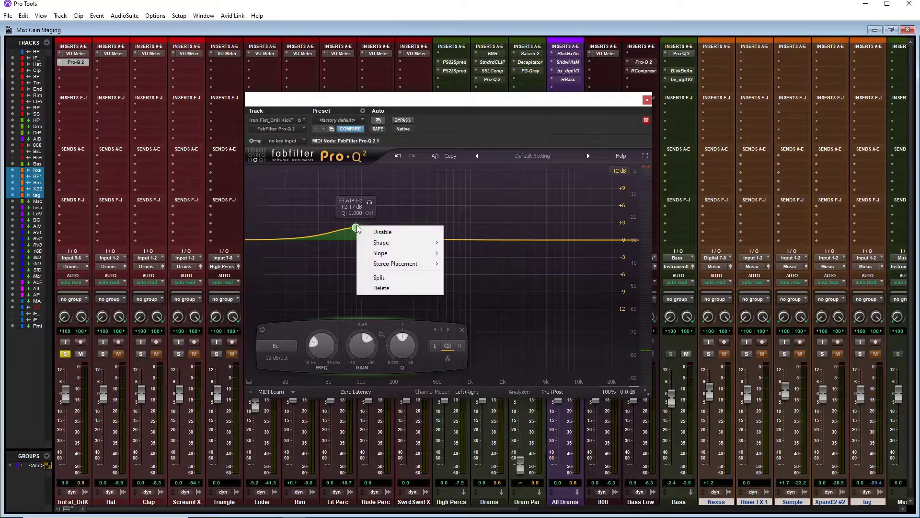
pyautogui.click(379, 287)
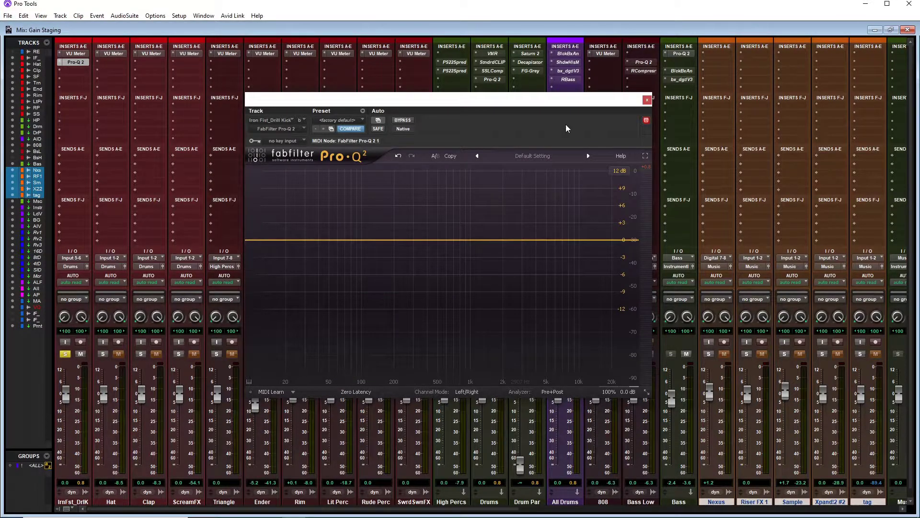
pyautogui.click(648, 100)
# - Open the kick track's VU Meter in the Edit window and place it below the kick's waveform
pyautogui.hotkey('ctrl', '=')
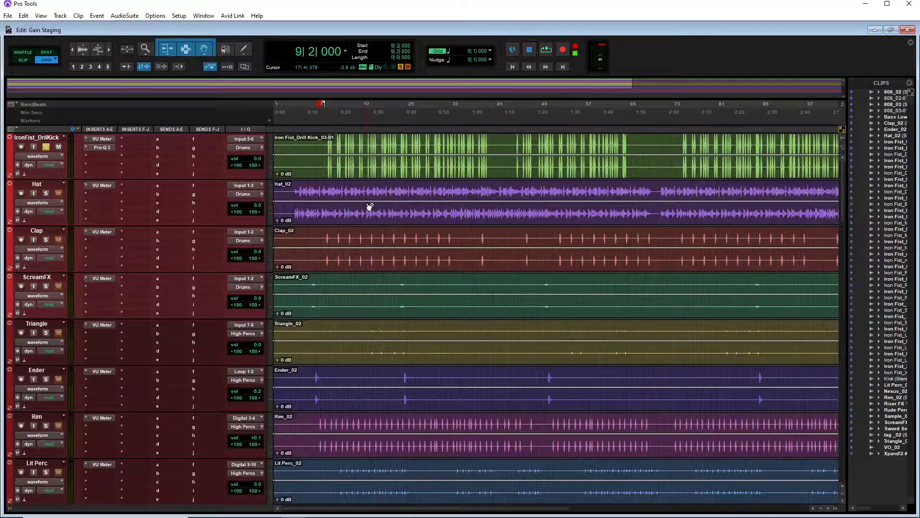
pyautogui.click(107, 140)
pyautogui.moveTo(431, 100); pyautogui.dragTo(442, 257)
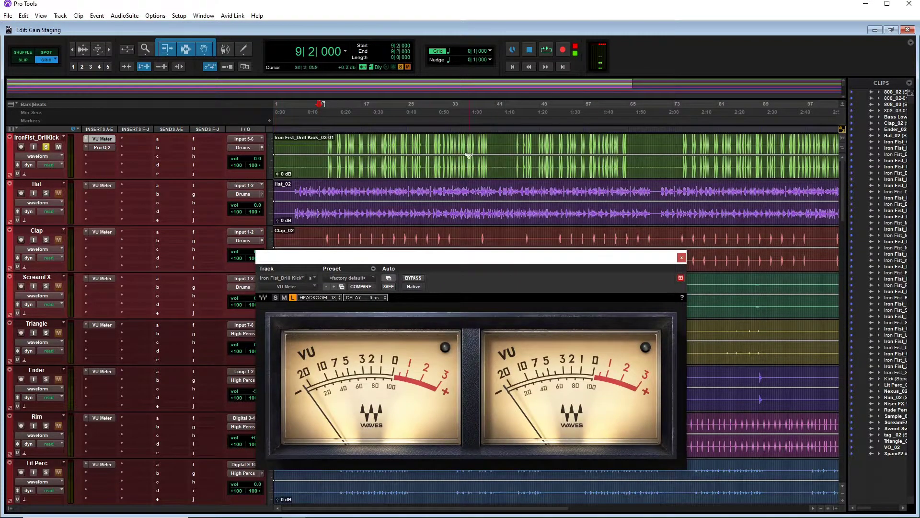
# - Play the soloed kick from 10|4|000, lower its clip gain to -9.3 dB and stop playback
pyautogui.press('space')
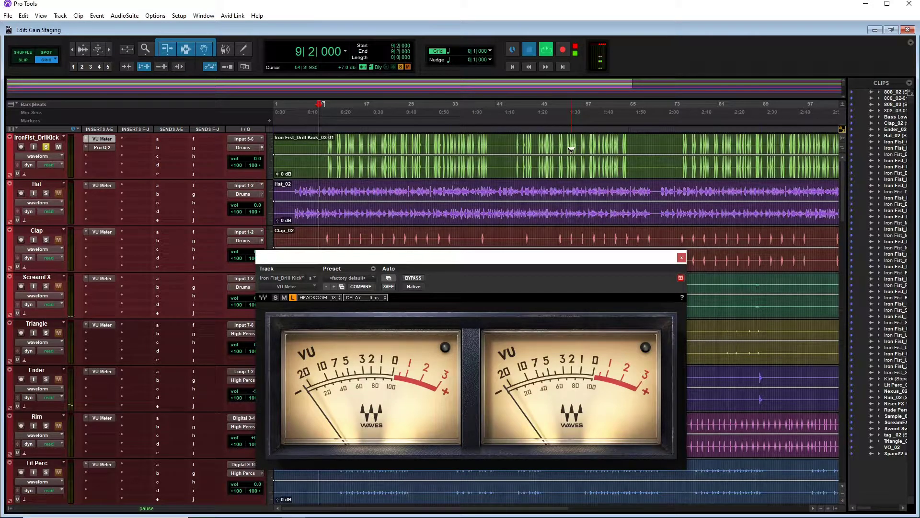
pyautogui.press('space')
pyautogui.click(328, 128)
pyautogui.press('space')
pyautogui.moveTo(424, 151); pyautogui.dragTo(434, 163)
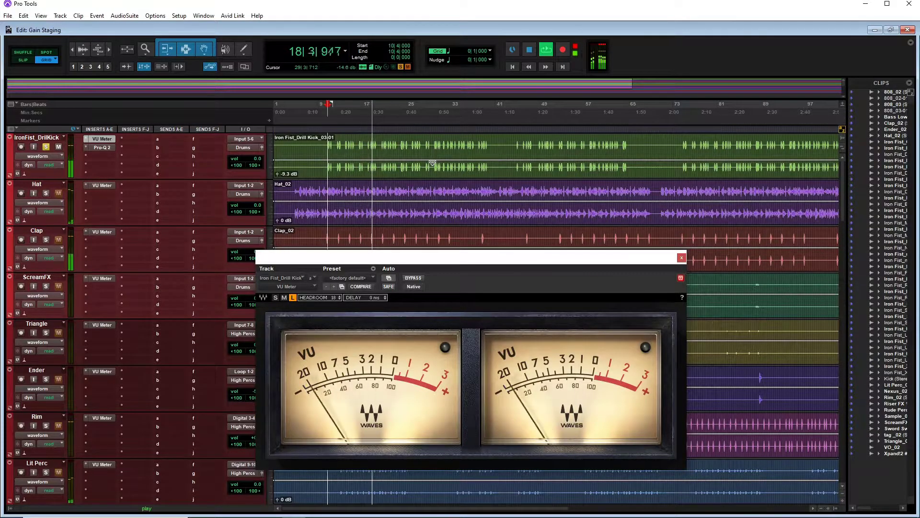
pyautogui.press('space')
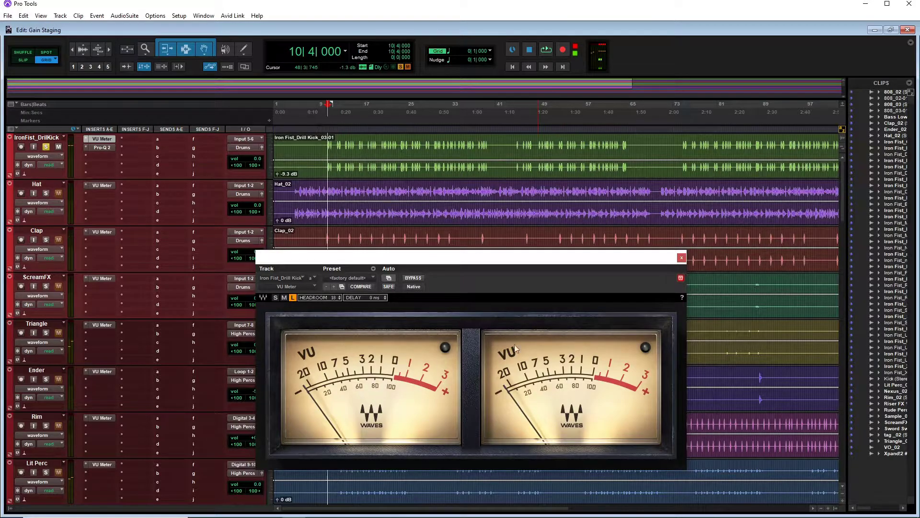
# - Bring up the kick track's VU Meter again to review its scale, and close the meter window
pyautogui.click(682, 258)
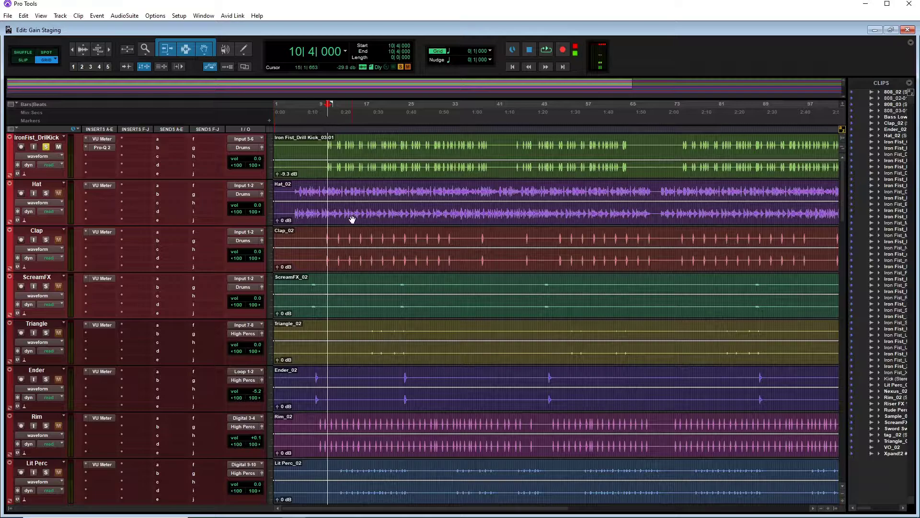
pyautogui.scroll(-2, 347, 390)
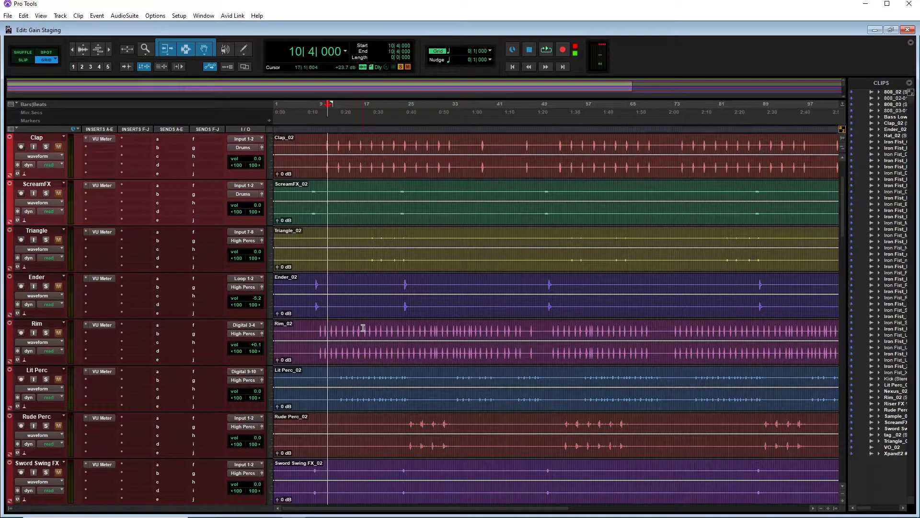
pyautogui.scroll(2, 347, 242)
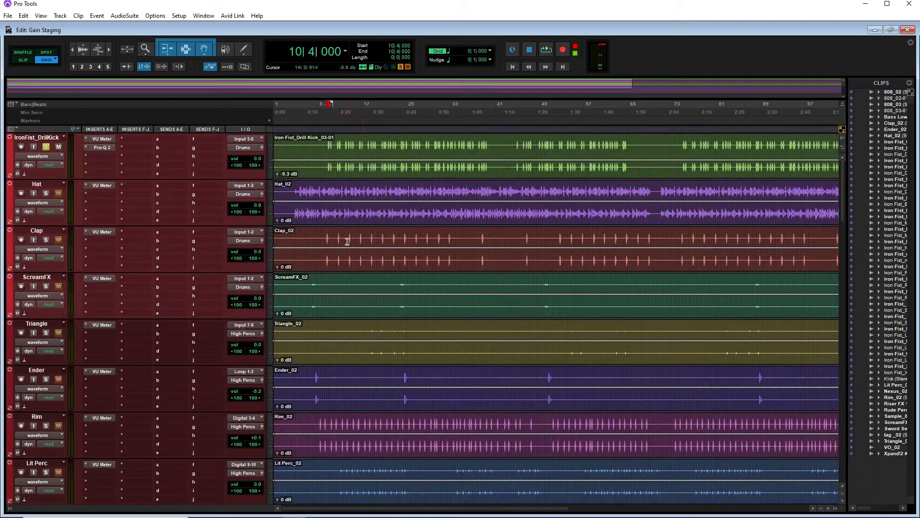
pyautogui.click(102, 138)
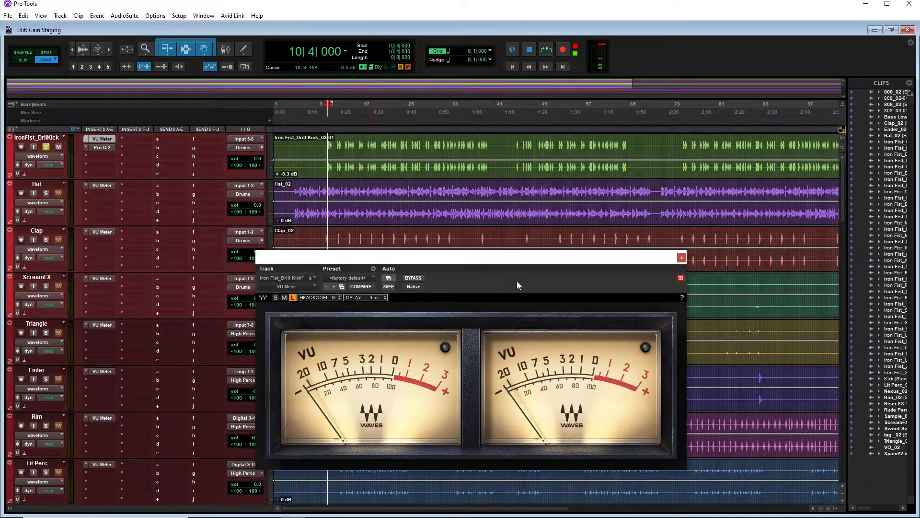
pyautogui.click(682, 258)
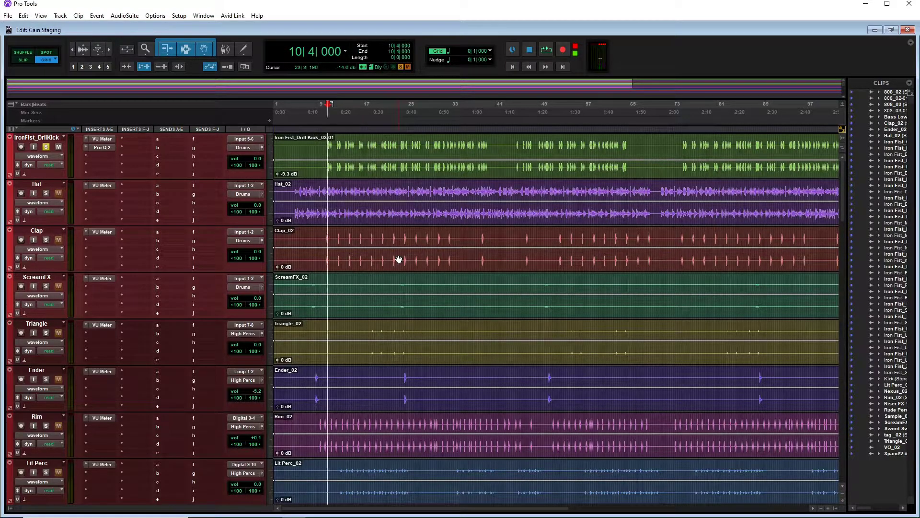
# - Switch the Clap track's VU Meter to the large display size and close it
pyautogui.click(102, 232)
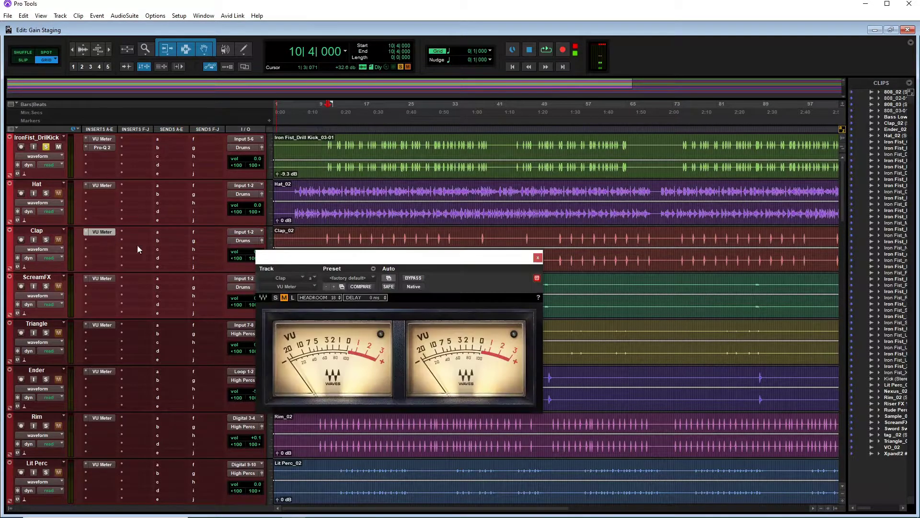
pyautogui.click(293, 298)
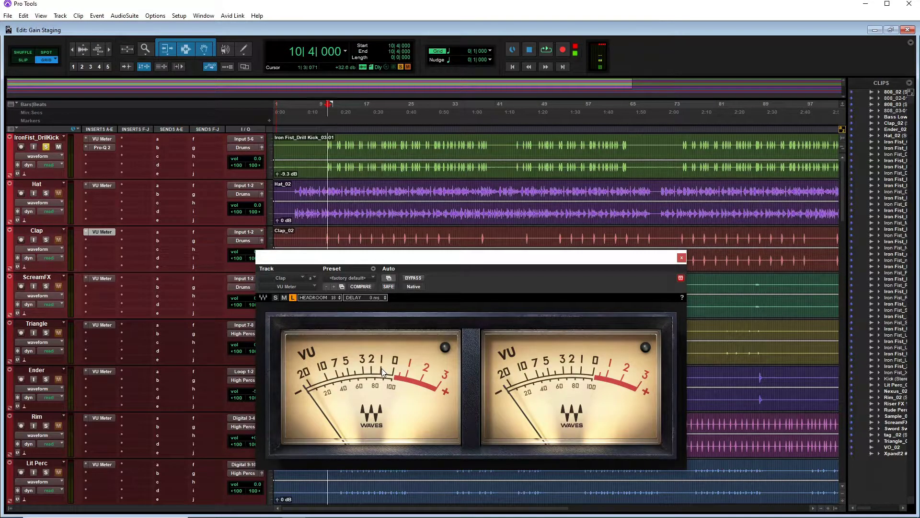
pyautogui.click(681, 258)
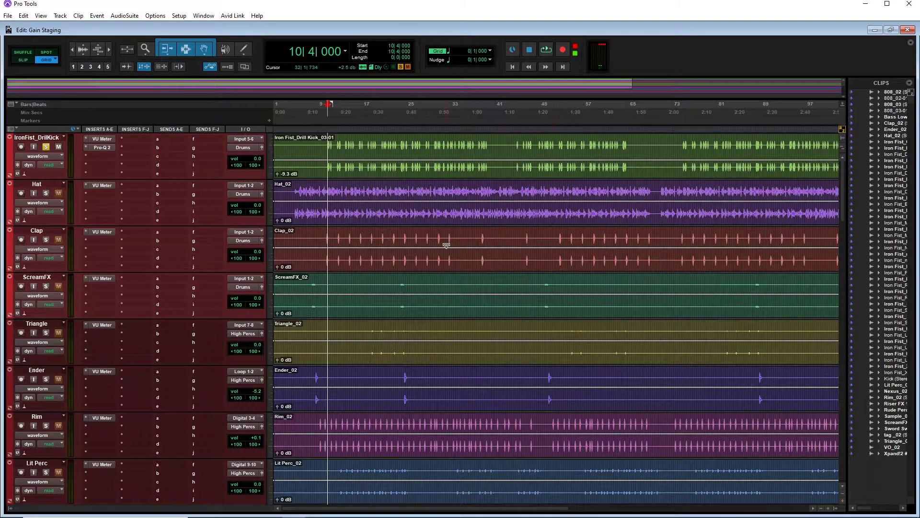
# - Solo the 808 track, place its VU Meter above the 808 waveform and play from 10|4|000
pyautogui.scroll(-15, 446, 245)
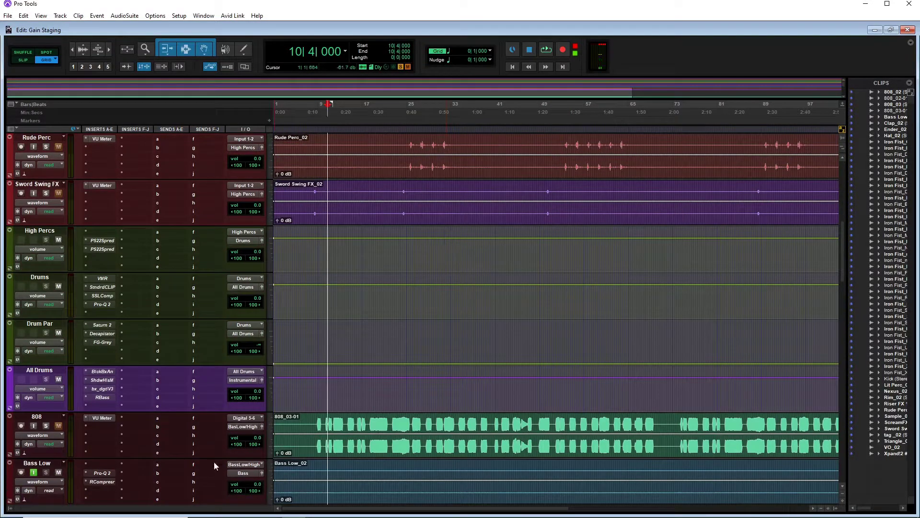
pyautogui.scroll(3, 438, 429)
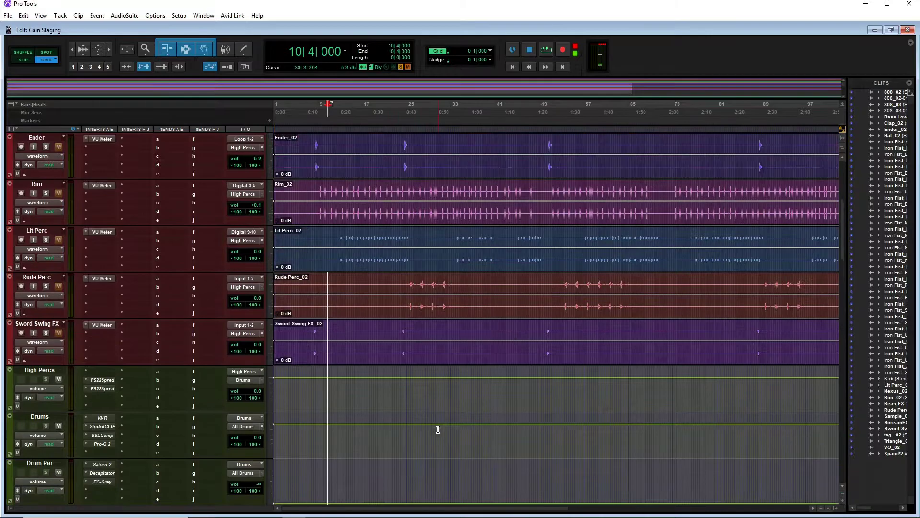
pyautogui.scroll(12, 438, 429)
pyautogui.scroll(-13, 325, 265)
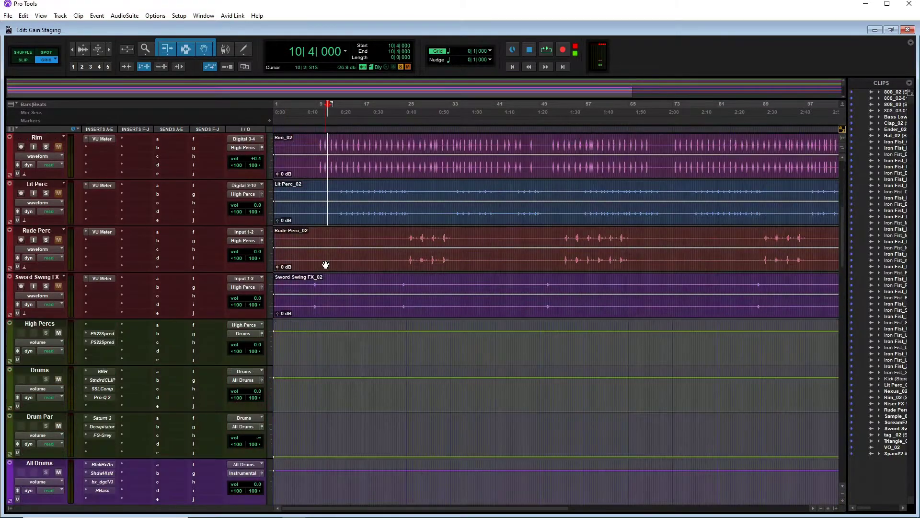
pyautogui.scroll(-7, 325, 266)
pyautogui.scroll(3, 326, 265)
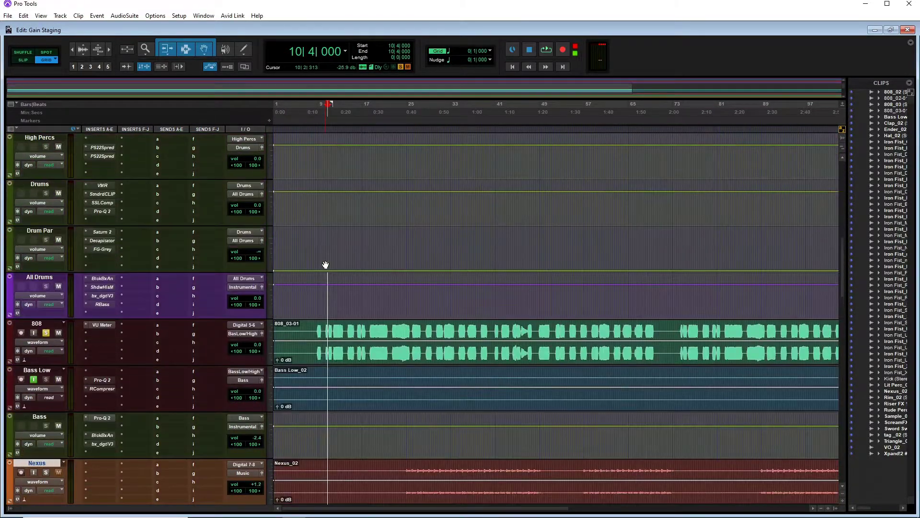
pyautogui.click(101, 325)
pyautogui.press('space')
pyautogui.moveTo(453, 257); pyautogui.dragTo(454, 65)
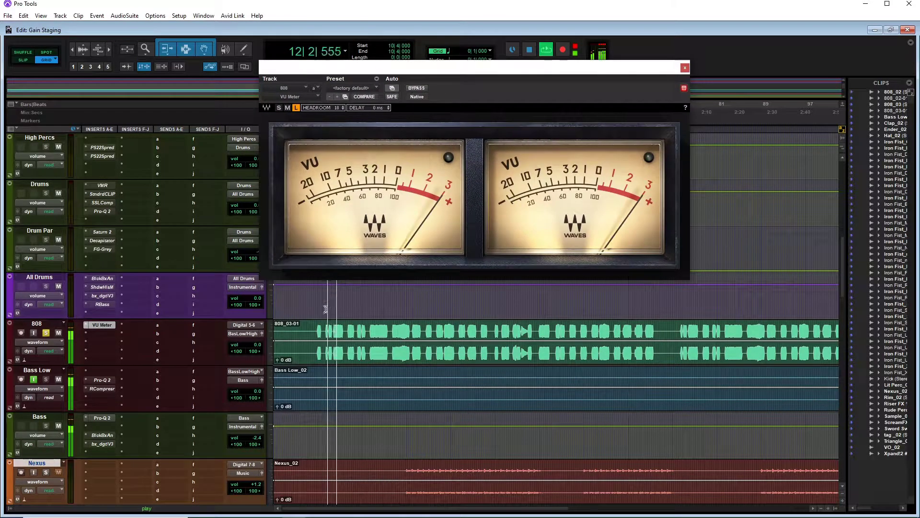
# - Lower the 808's clip gain to -10.6 dB, stop playback and unsolo the track
pyautogui.moveTo(490, 337); pyautogui.dragTo(497, 426)
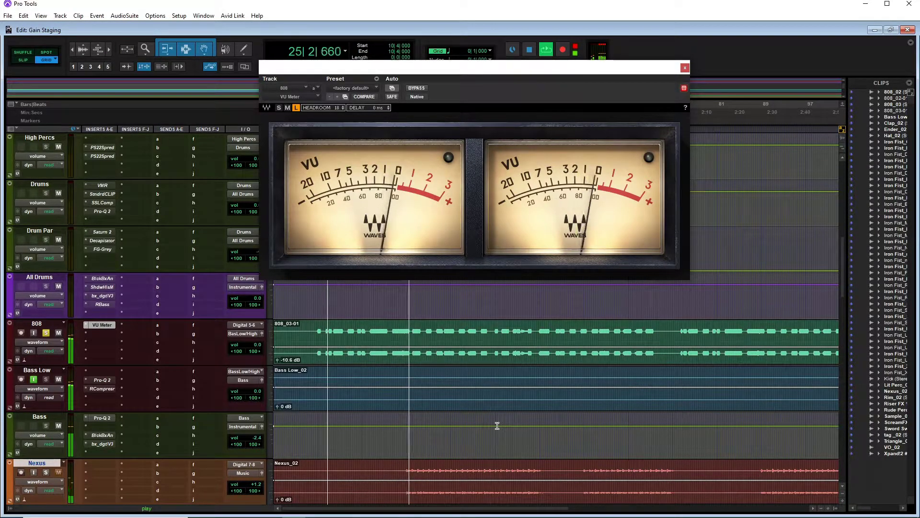
pyautogui.press('space')
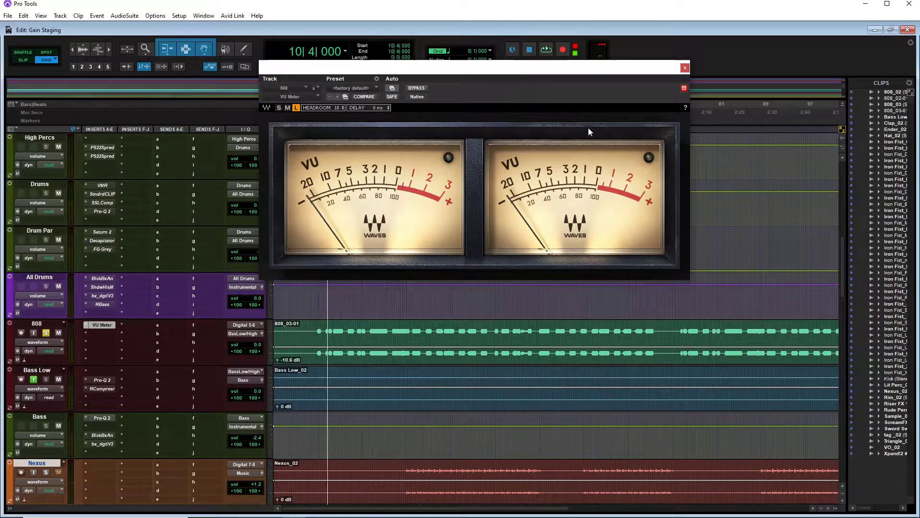
pyautogui.moveTo(523, 74); pyautogui.dragTo(593, 136)
pyautogui.click(46, 332)
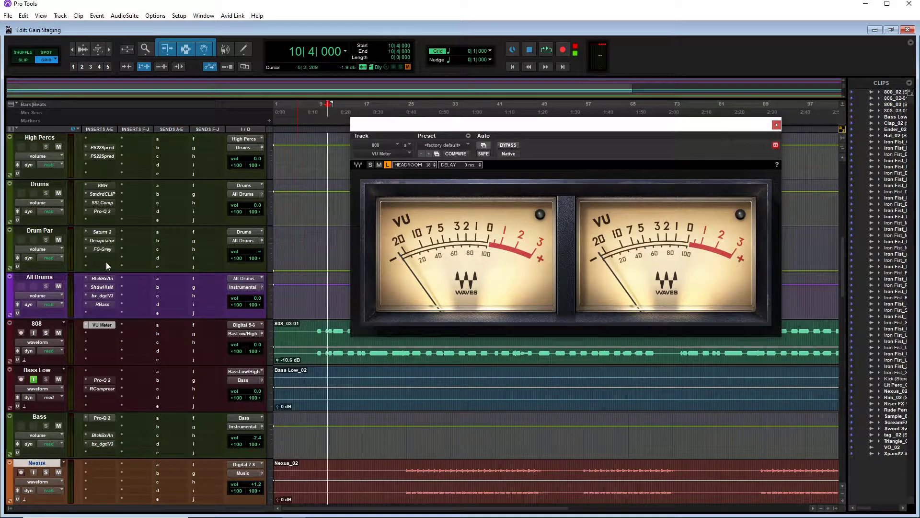
# - Open the Instrumental track's VU Meter, clear its peak indicator and play the mix from 10|4|000 to check its level
pyautogui.scroll(10, 93, 252)
pyautogui.scroll(-10, 148, 222)
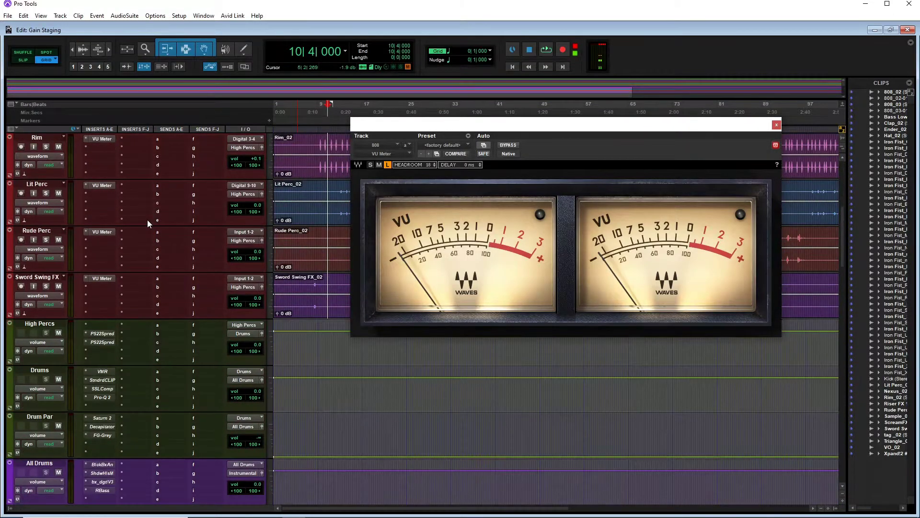
pyautogui.scroll(-7, 104, 303)
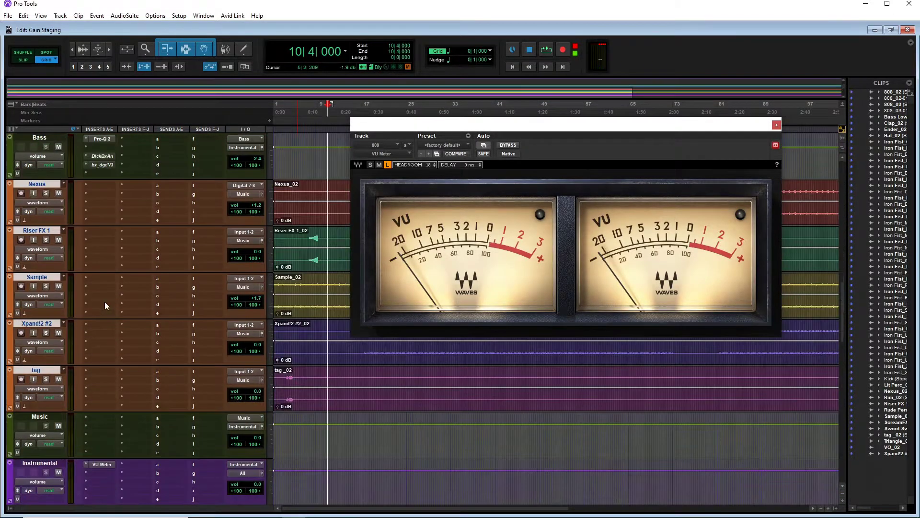
pyautogui.click(95, 324)
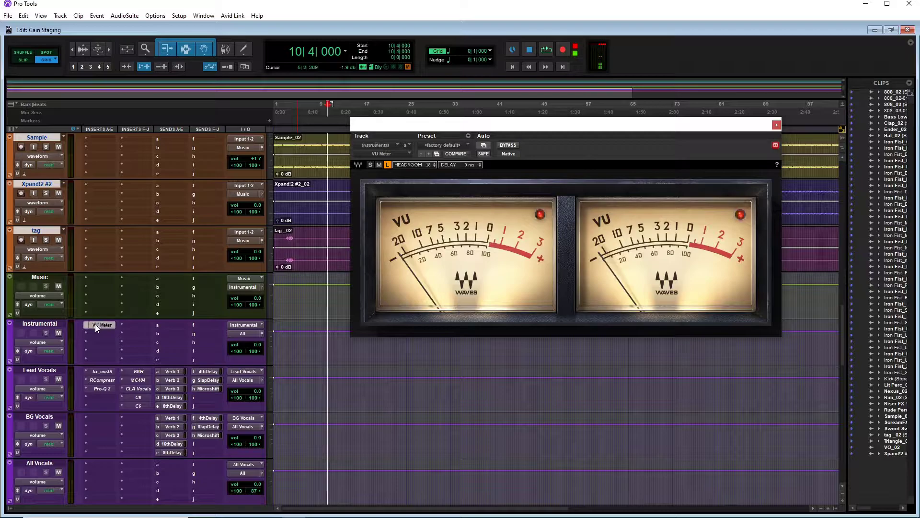
pyautogui.click(540, 214)
pyautogui.moveTo(495, 123); pyautogui.dragTo(430, 125)
pyautogui.press('space')
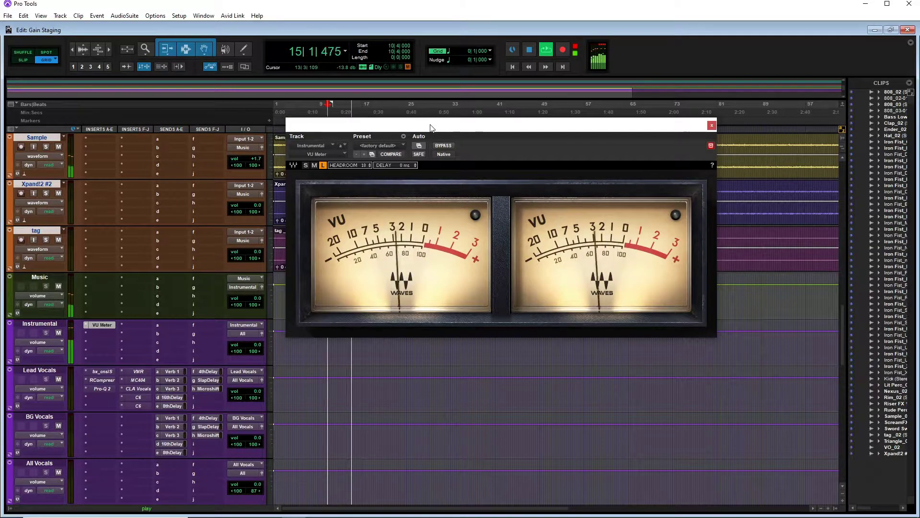
pyautogui.press('space')
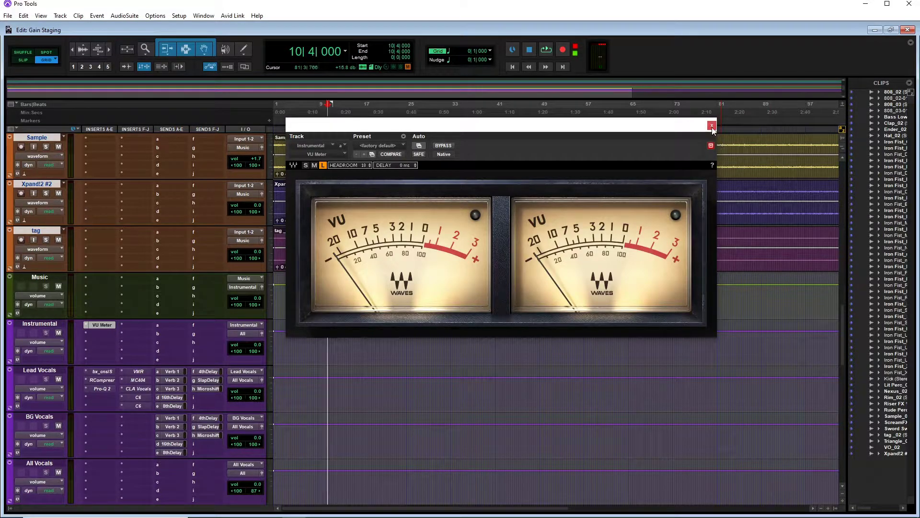
# - In the Mix window, pull the High Percs, Music and Bass faders all the way down to -∞
pyautogui.hotkey('ctrl', '=')
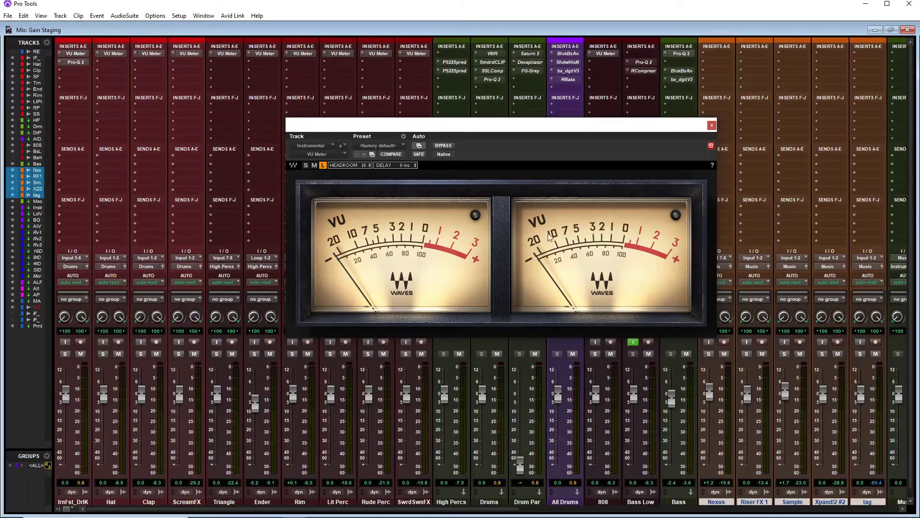
pyautogui.moveTo(503, 131); pyautogui.dragTo(399, 44)
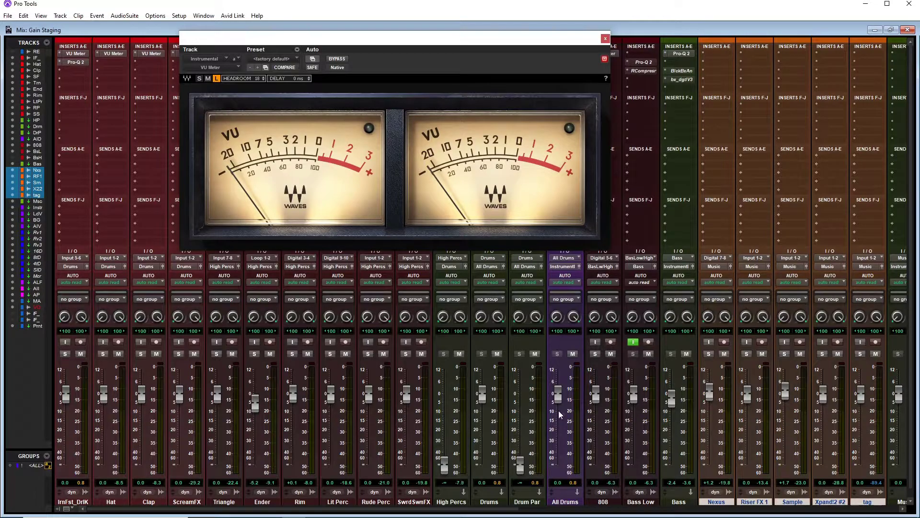
pyautogui.hscroll(5, 464, 455)
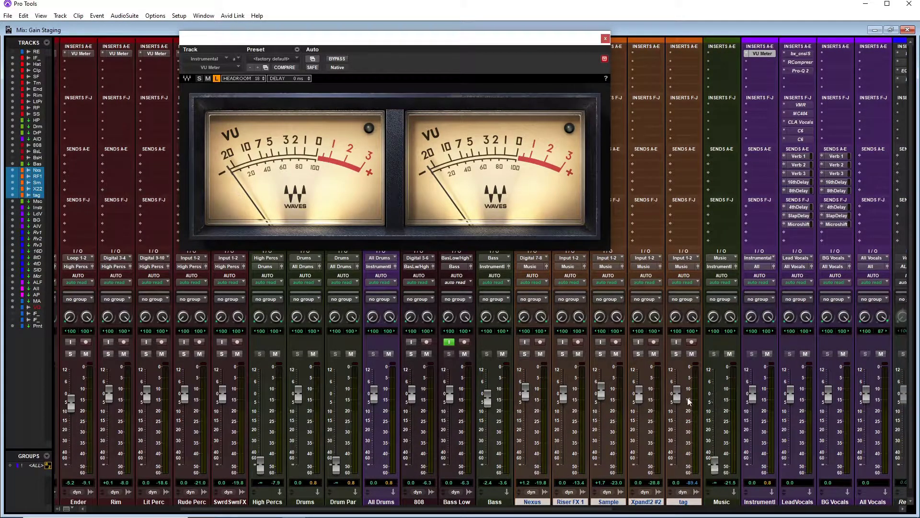
pyautogui.hscroll(13, 688, 398)
pyautogui.hscroll(-9, 687, 398)
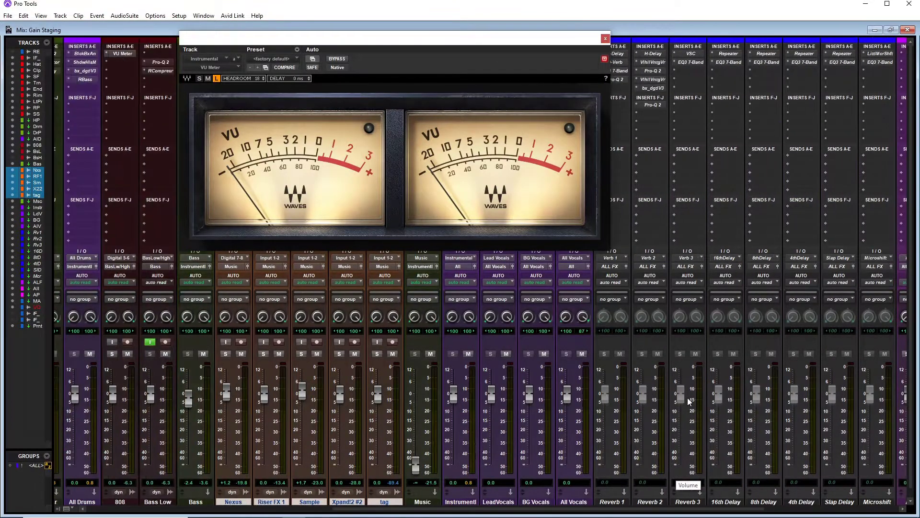
pyautogui.moveTo(326, 397); pyautogui.dragTo(326, 462)
pyautogui.scroll(-1, 345, 452)
pyautogui.hscroll(-9, 345, 452)
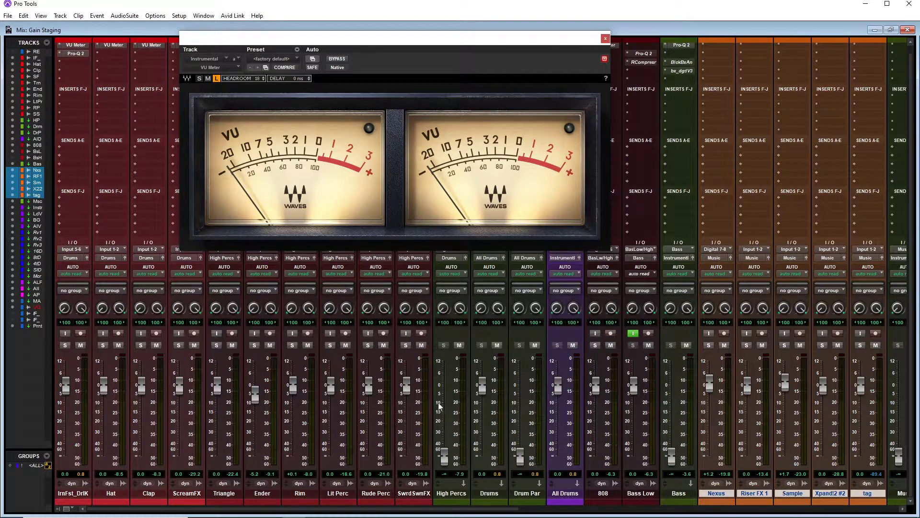
pyautogui.scroll(1, 263, 435)
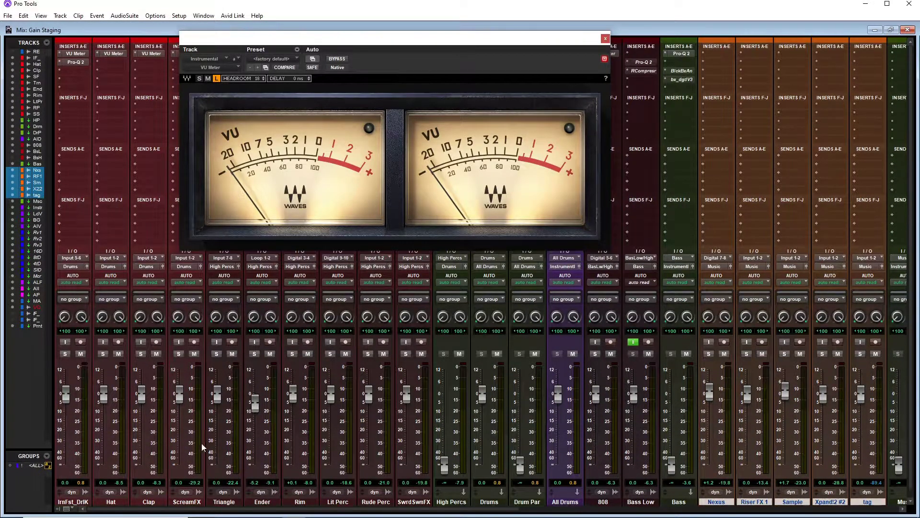
# - Pull the Hat, Clap and ScreamFX faders down to -∞ and play the mix through the Instrumental VU Meter
pyautogui.moveTo(101, 398); pyautogui.dragTo(102, 468)
pyautogui.moveTo(141, 397); pyautogui.dragTo(142, 467)
pyautogui.moveTo(180, 400); pyautogui.dragTo(187, 513)
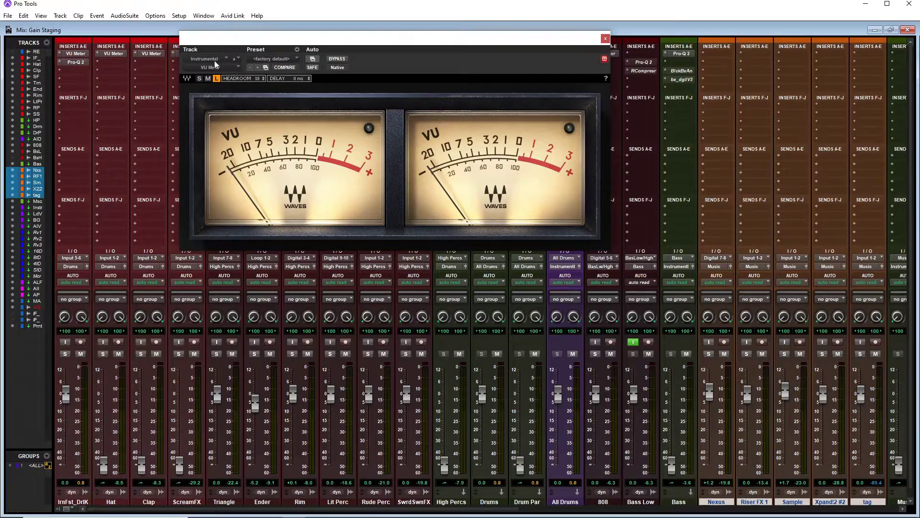
pyautogui.moveTo(233, 48); pyautogui.dragTo(342, 40)
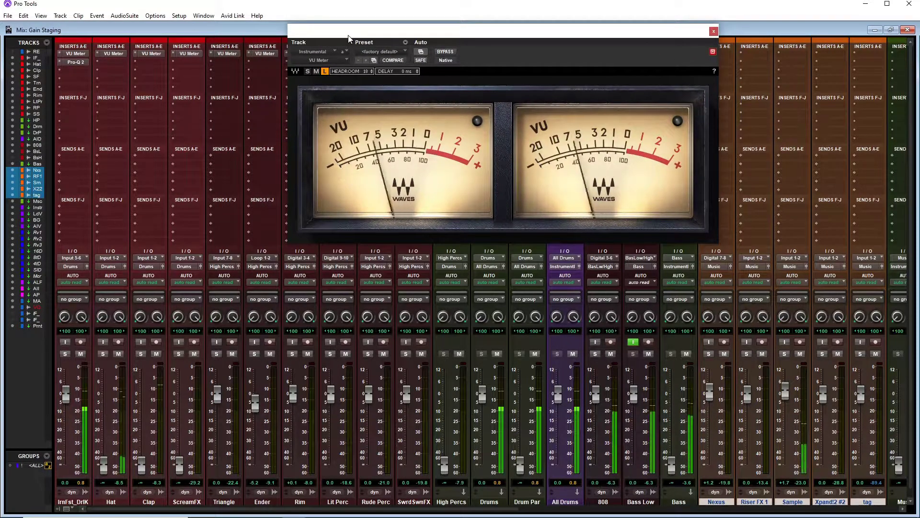
# - Open Pro-Q 2 on the IronFist_DrillKick track and load the Low Cut preset
pyautogui.click(83, 64)
pyautogui.click(569, 86)
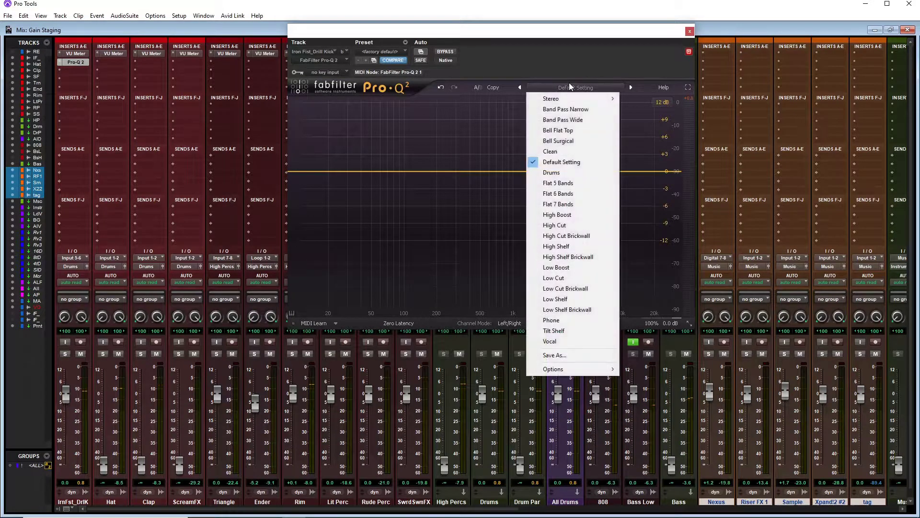
pyautogui.click(563, 279)
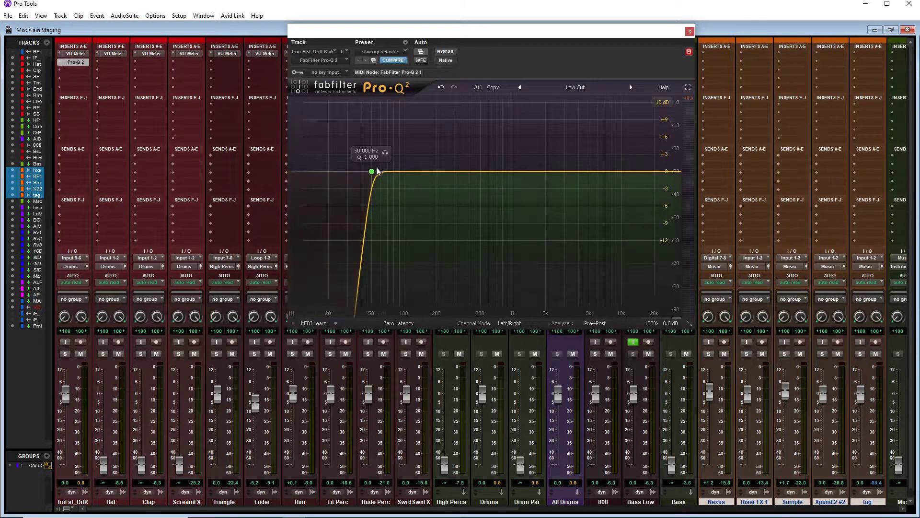
# - Set the kick's low cut to 45.175 Hz with a Q of 1.074, and close Pro-Q 2
pyautogui.click(370, 170)
pyautogui.moveTo(379, 151)
pyautogui.mouseDown()
pyautogui.moveTo(360, 154)
pyautogui.moveTo(375, 154)
pyautogui.mouseUp()
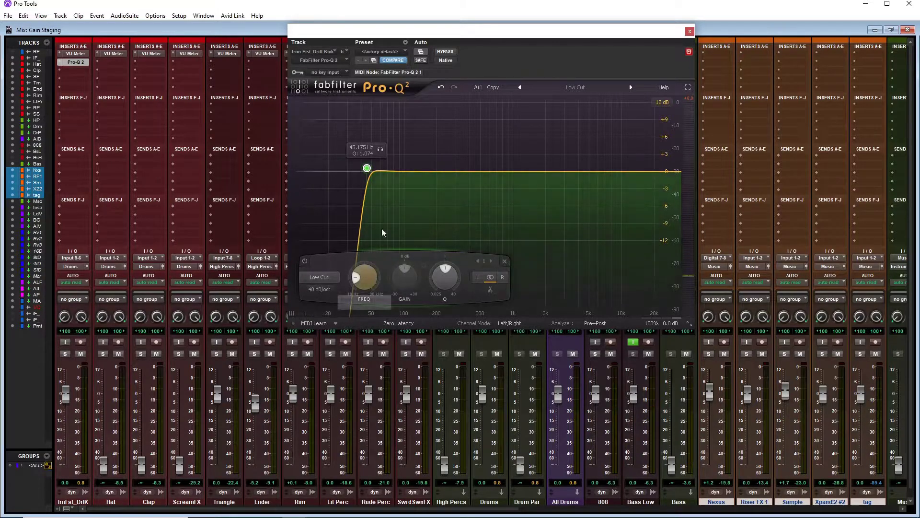
pyautogui.moveTo(435, 38); pyautogui.dragTo(441, 119)
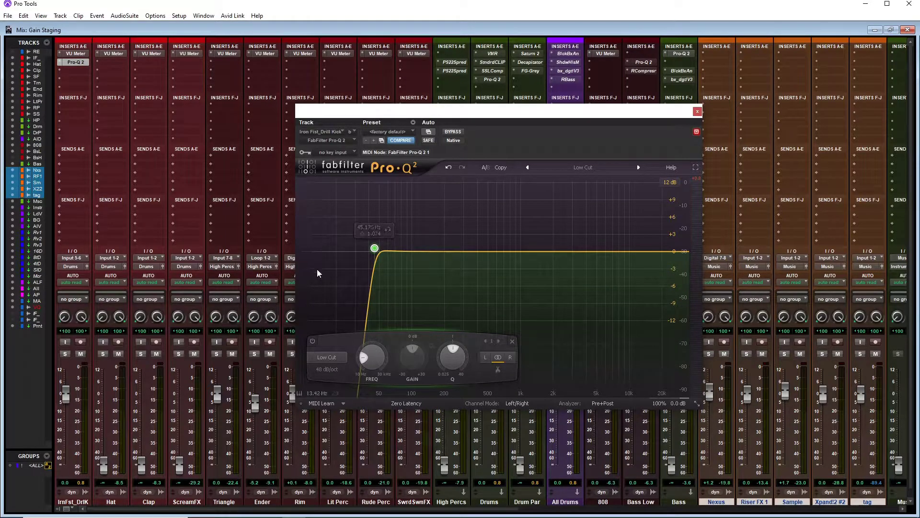
pyautogui.moveTo(532, 111); pyautogui.dragTo(464, 120)
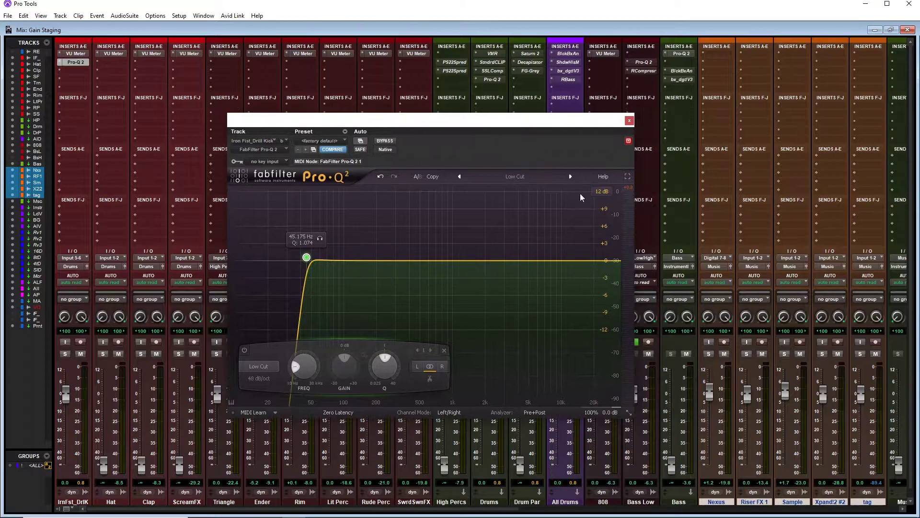
pyautogui.click(630, 118)
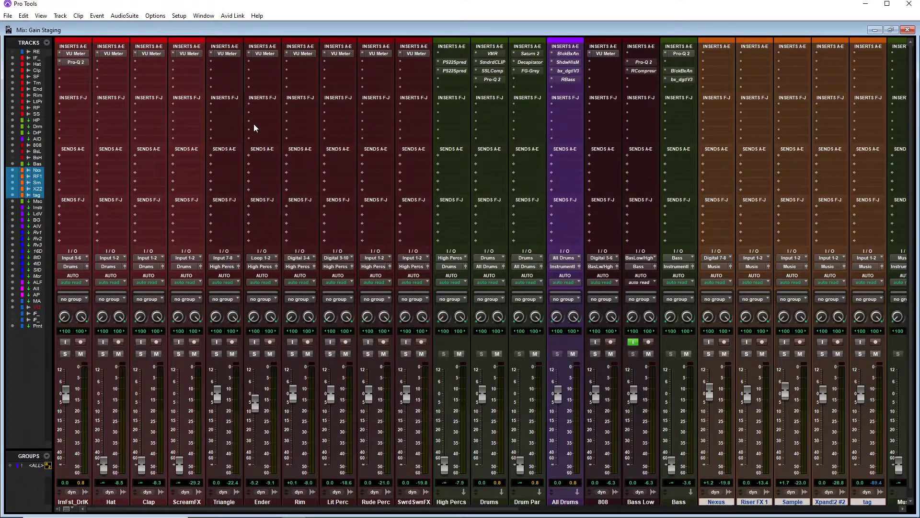
# - Open the VU Meter on the Instrumental track and place its window clear of the kick channel
pyautogui.hscroll(5, 617, 76)
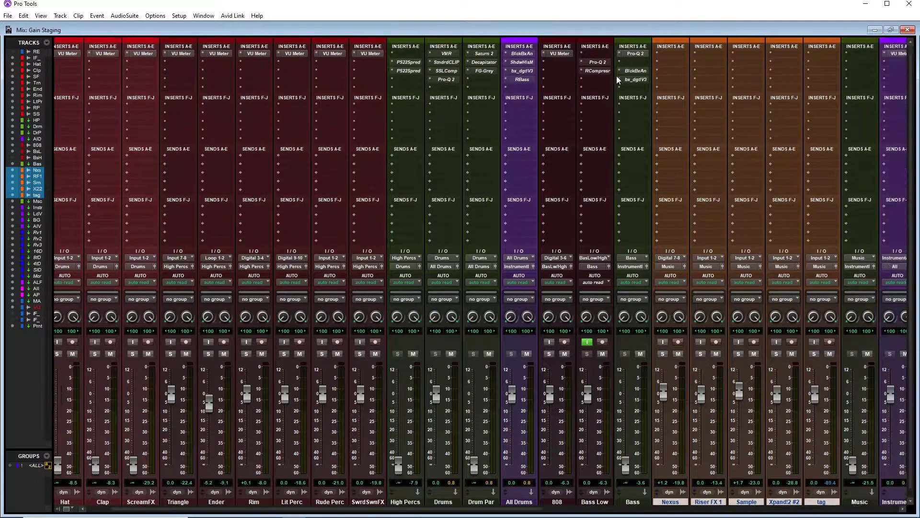
pyautogui.click(762, 53)
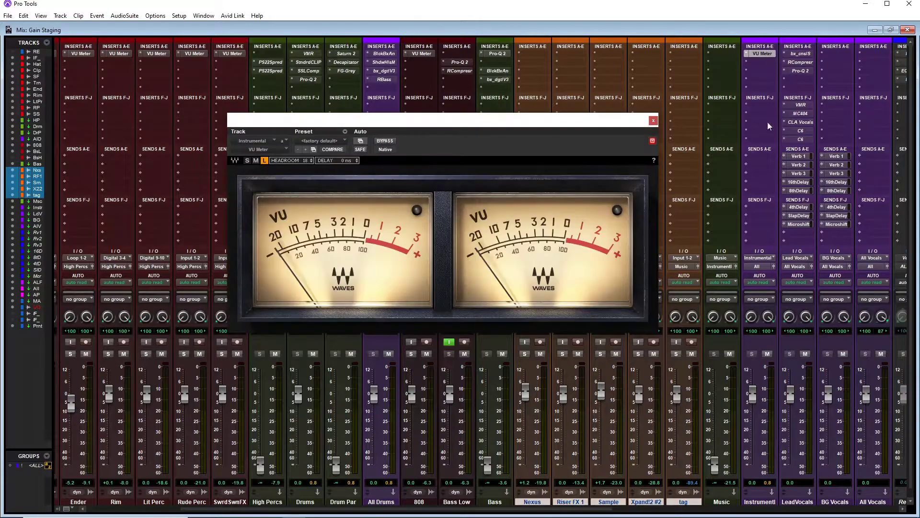
pyautogui.moveTo(571, 120); pyautogui.dragTo(725, 86)
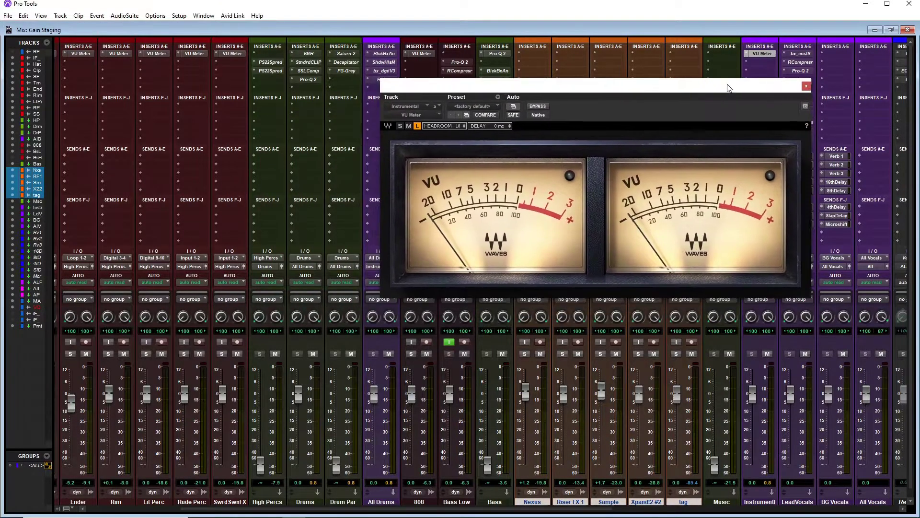
# - Insert the stereo RCompressor below Pro-Q 2 on the IronFist_DrillKick track
pyautogui.hscroll(-5, 271, 225)
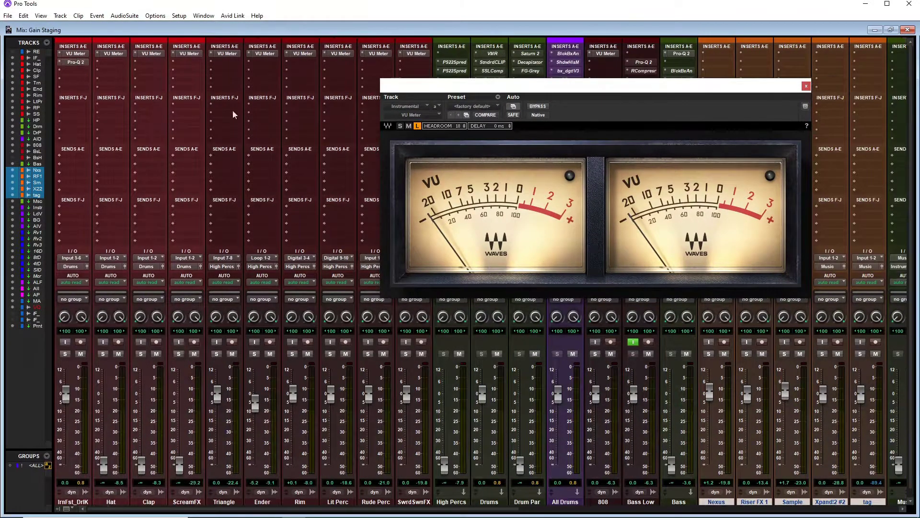
pyautogui.click(87, 72)
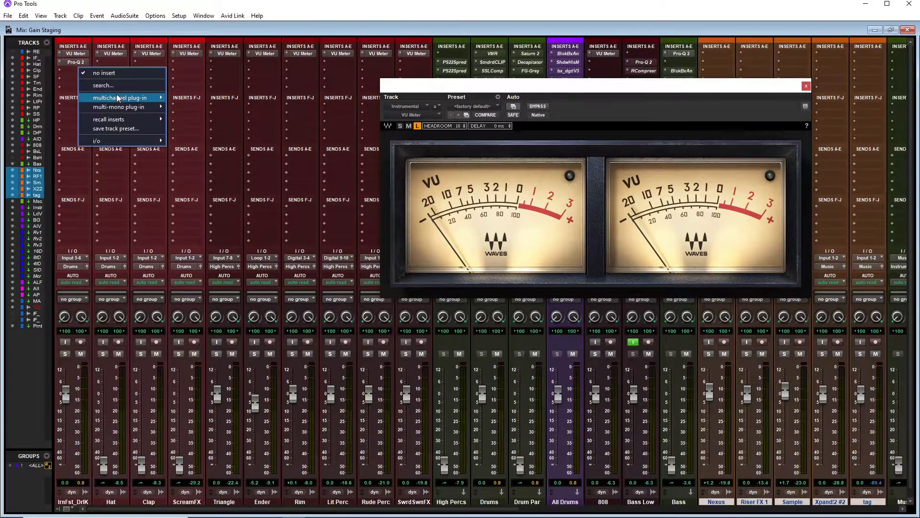
pyautogui.write('rcomp')
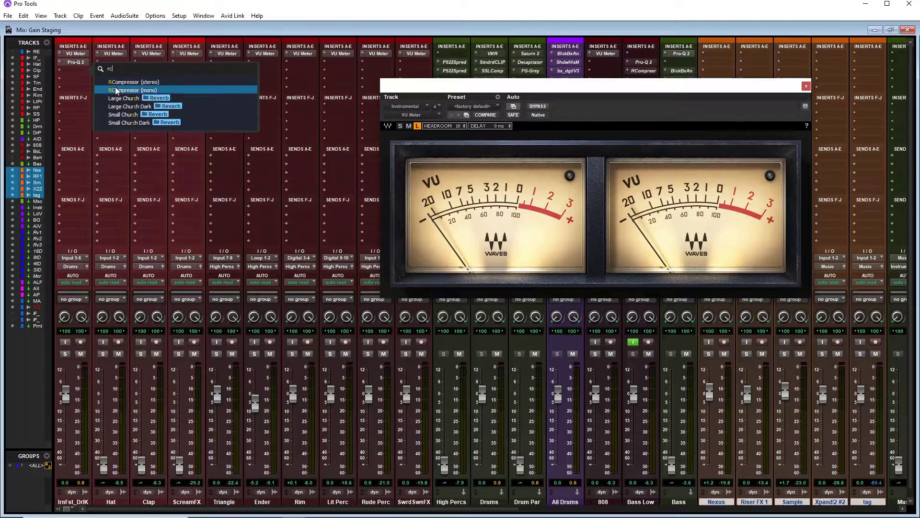
pyautogui.click(138, 81)
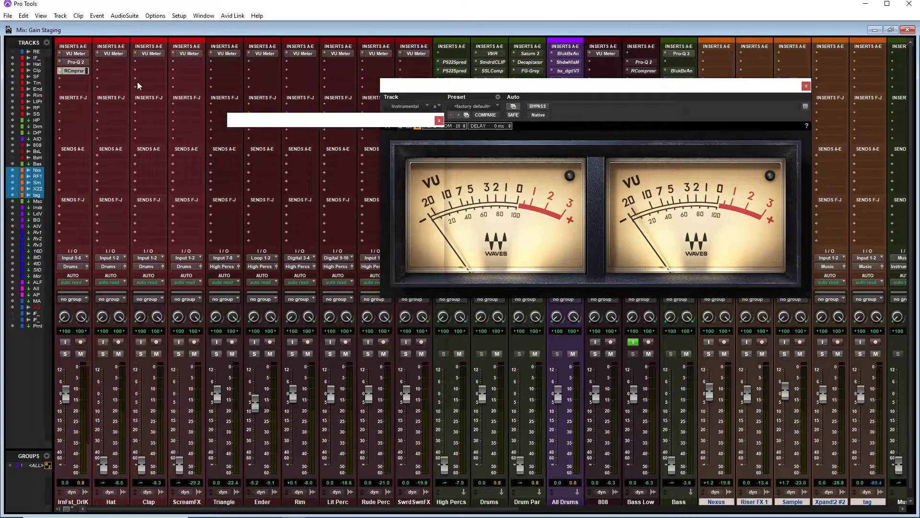
# - Set the kick's RCompressor to Opto with release 5.00, ratio 4.07 and threshold -17.9
pyautogui.click(335, 191)
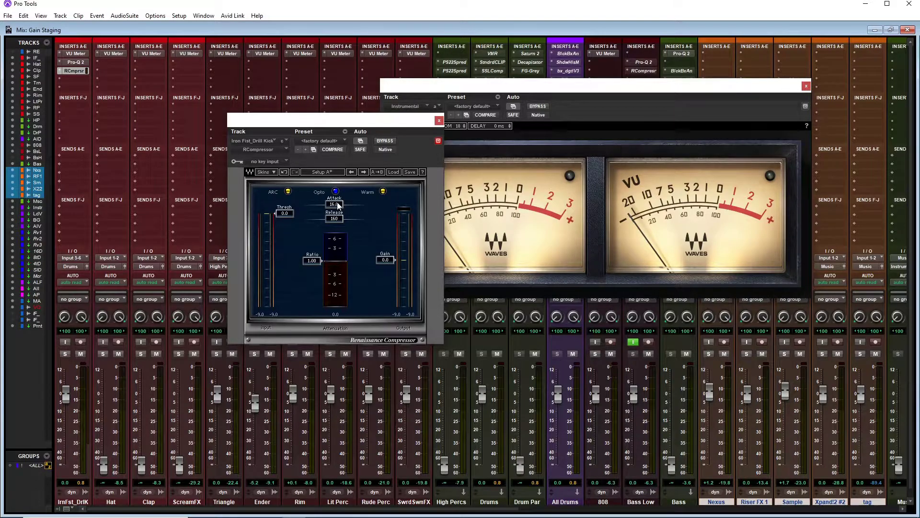
pyautogui.moveTo(338, 218); pyautogui.dragTo(325, 225)
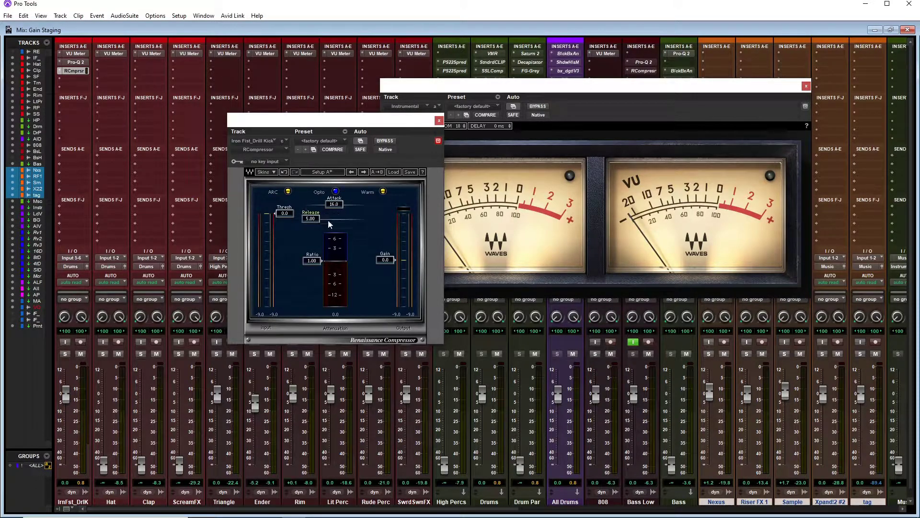
pyautogui.moveTo(311, 260); pyautogui.dragTo(312, 277)
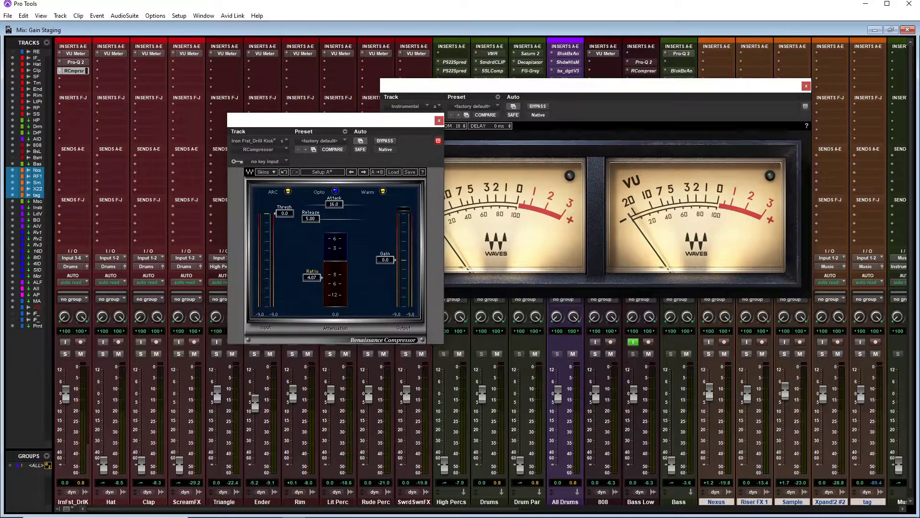
pyautogui.moveTo(283, 214); pyautogui.dragTo(283, 241)
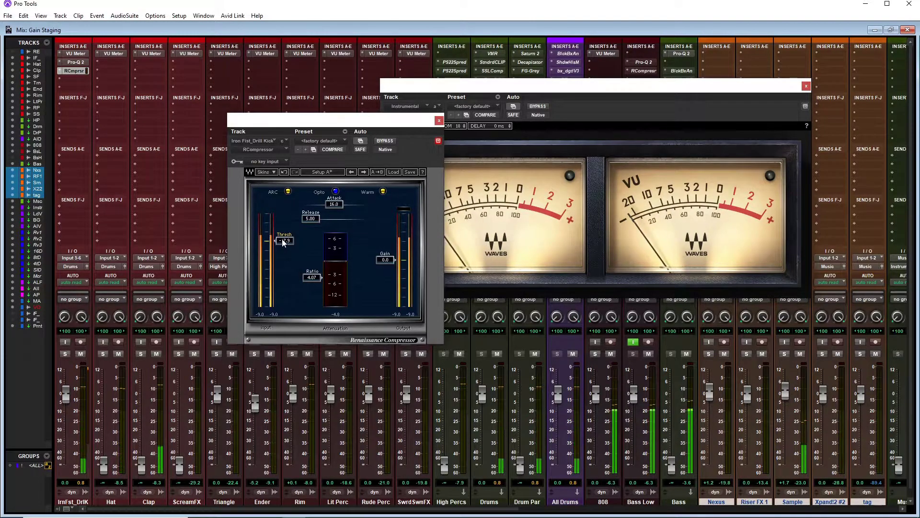
# - Raise the kick compressor's output gain slightly against the Instrumental VU Meter during playback, and close RCompressor
pyautogui.moveTo(398, 128); pyautogui.dragTo(314, 130)
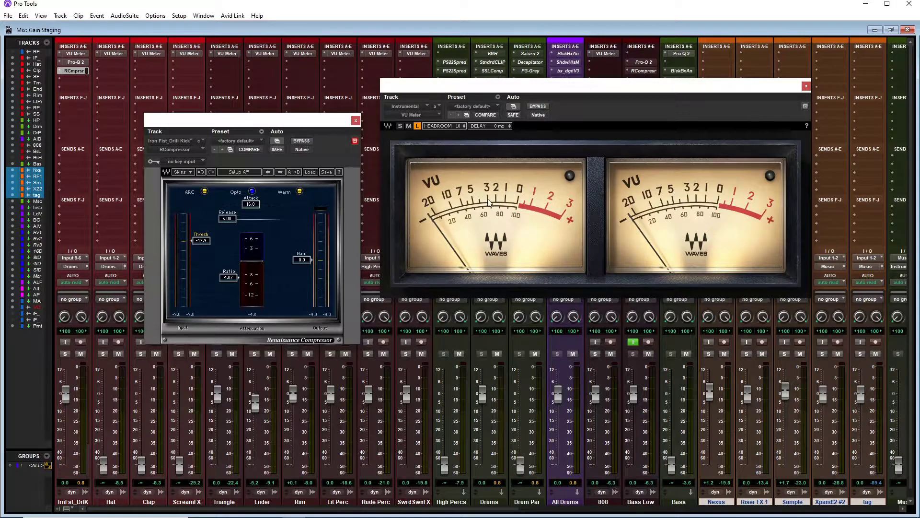
pyautogui.moveTo(302, 260); pyautogui.dragTo(302, 253)
pyautogui.press('space')
pyautogui.scroll(-3, 302, 254)
pyautogui.click(356, 121)
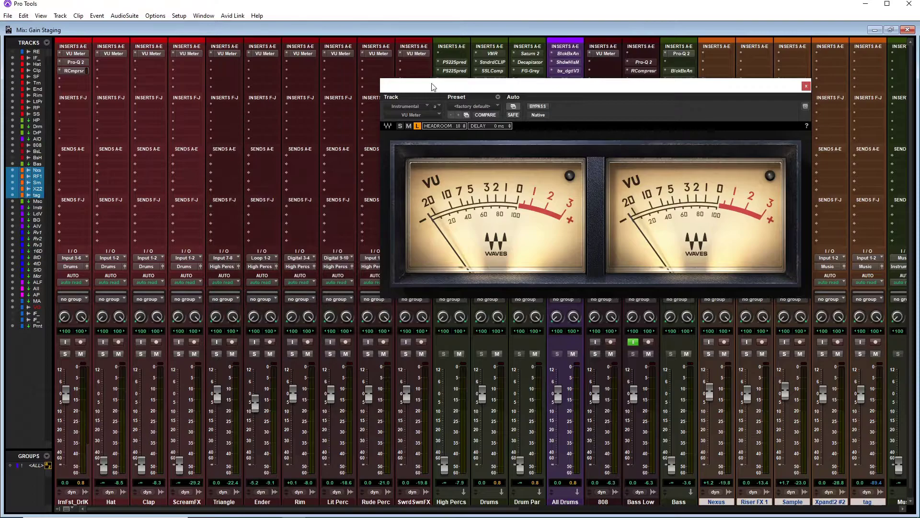
# - Raise the Bass fader to -1.8 dB and lower the kick fader to -2.2 dB while playing through the Instrumental VU Meter
pyautogui.moveTo(551, 87); pyautogui.dragTo(345, 93)
pyautogui.hscroll(1, 496, 389)
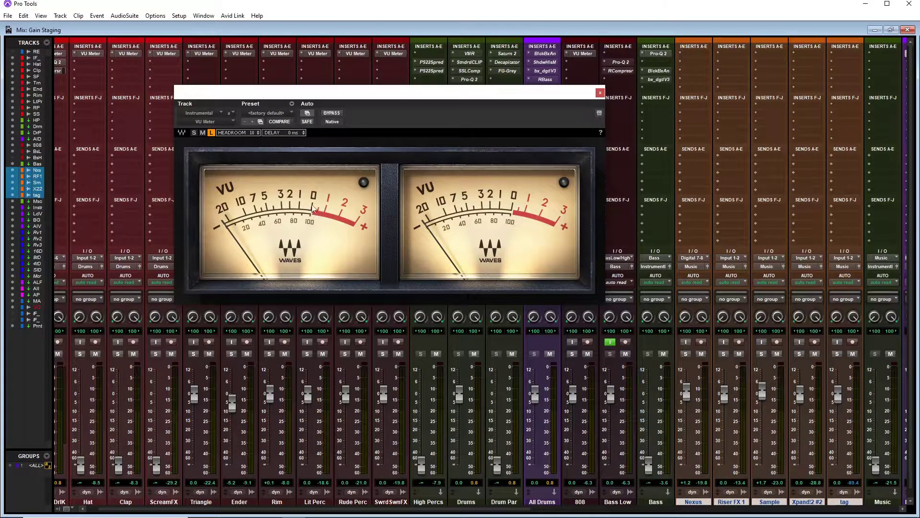
pyautogui.moveTo(394, 97); pyautogui.dragTo(403, 77)
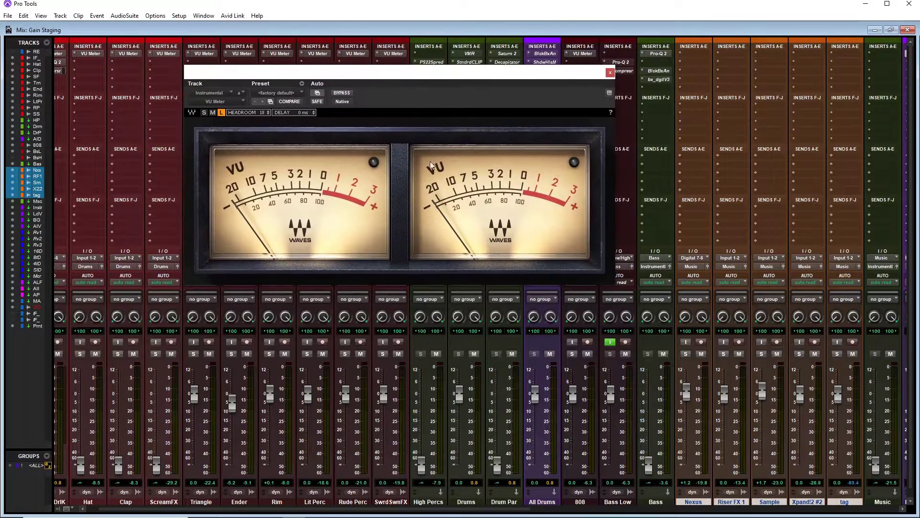
pyautogui.hscroll(5, 521, 398)
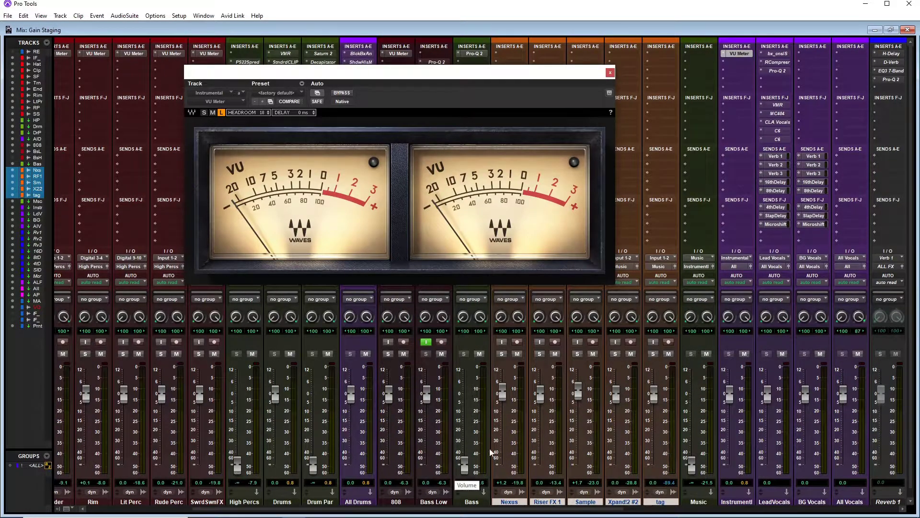
pyautogui.moveTo(465, 468); pyautogui.dragTo(464, 413)
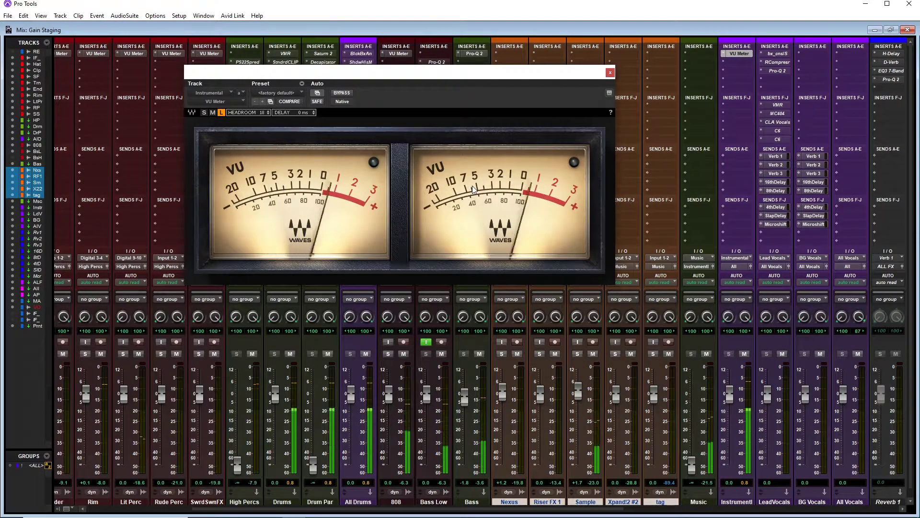
pyautogui.hscroll(-5, 471, 388)
pyautogui.hscroll(-1, 470, 387)
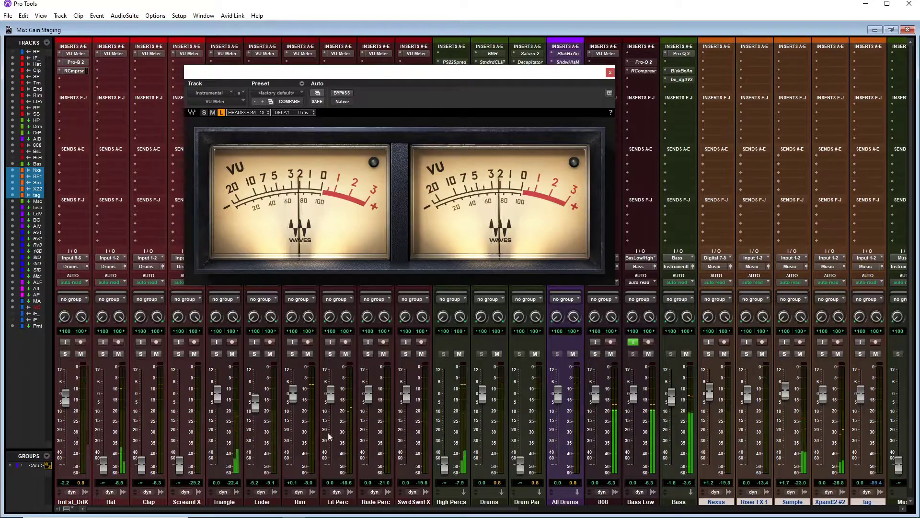
# - Open Pro-Q 2 on the Bass track and set its low-cut band to 30.721 Hz with a Q of 1.031
pyautogui.hscroll(6, 218, 262)
pyautogui.moveTo(424, 74); pyautogui.dragTo(229, 109)
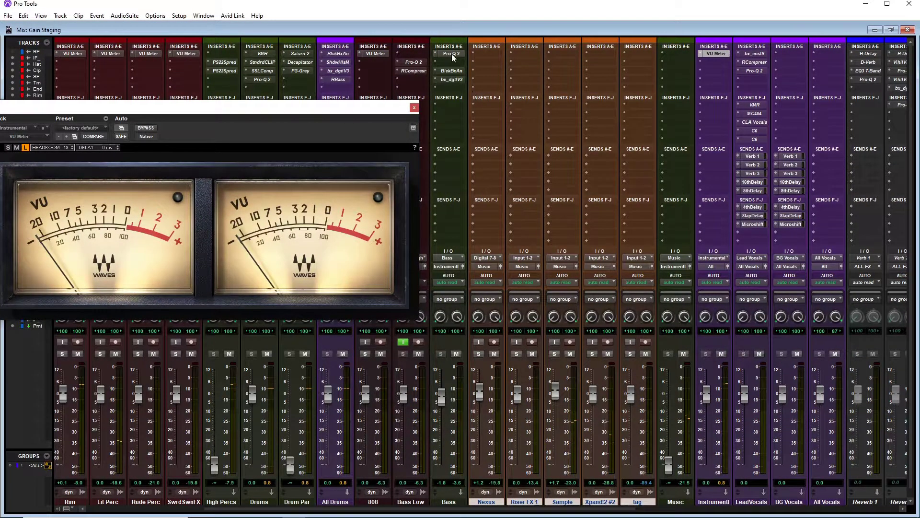
pyautogui.click(424, 61)
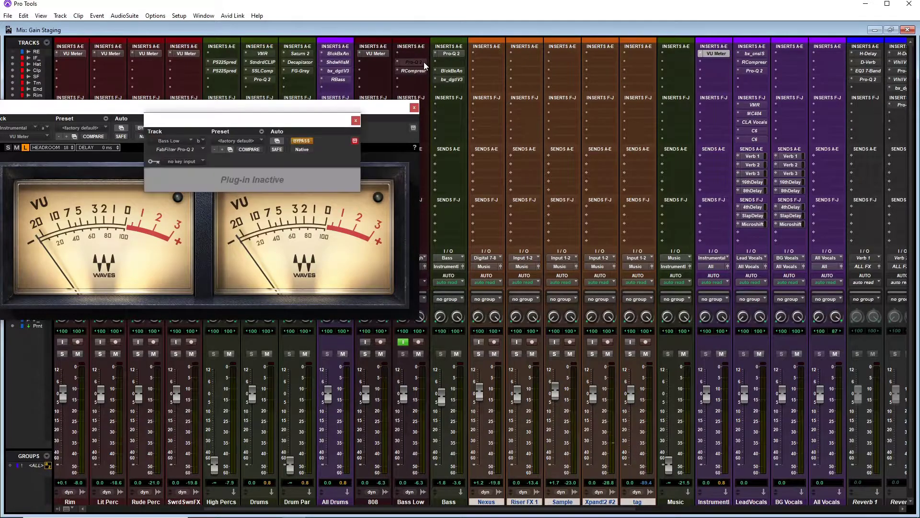
pyautogui.click(447, 55)
pyautogui.moveTo(292, 129); pyautogui.dragTo(374, 130)
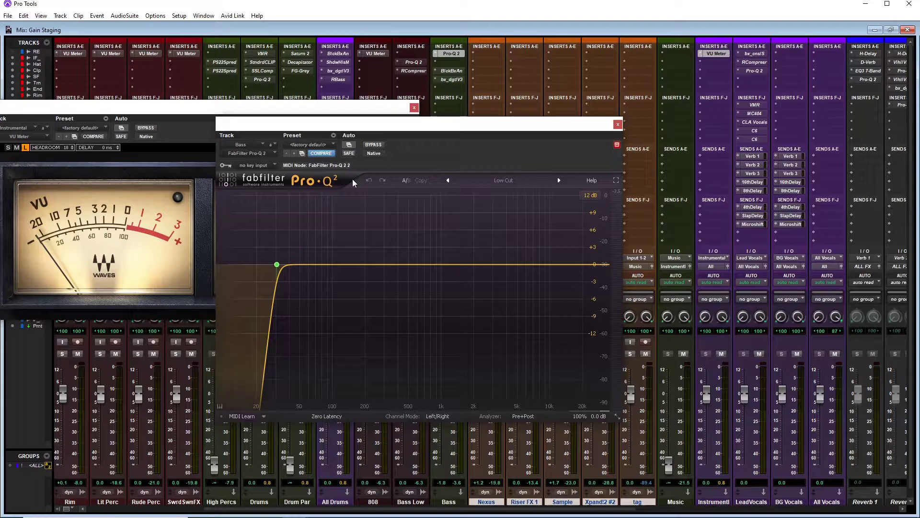
pyautogui.click(276, 265)
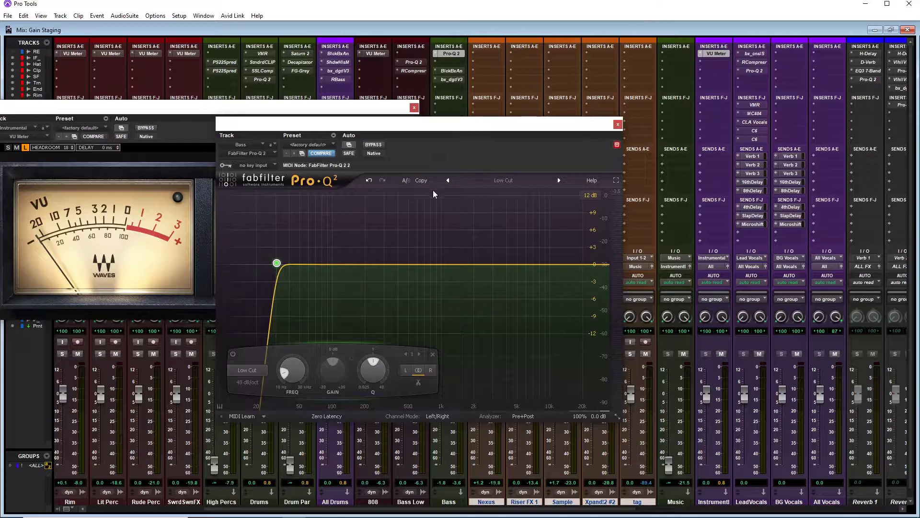
pyautogui.click(479, 182)
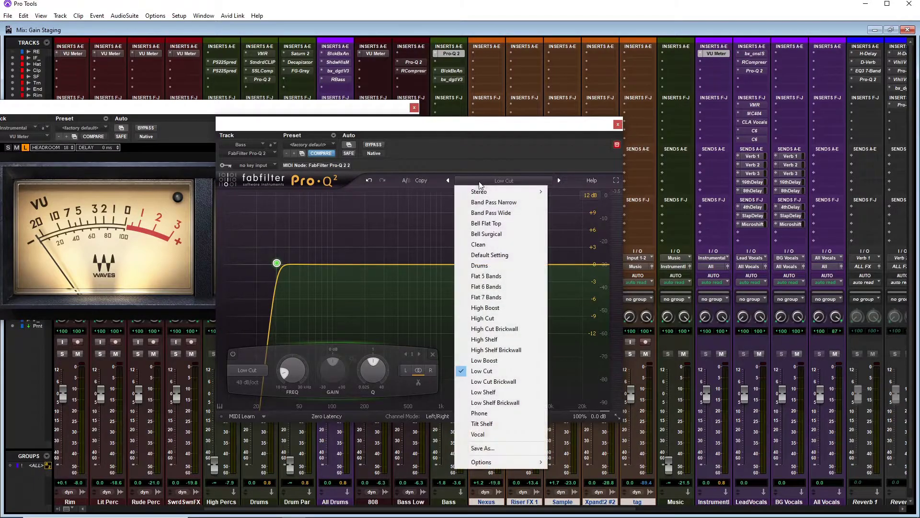
pyautogui.click(441, 267)
# - Add a 36 dB/oct High Cut band on the Bass EQ at 19002 Hz with a Q of 1.037
pyautogui.click(578, 267)
pyautogui.rightClick(578, 268)
pyautogui.moveTo(623, 284)
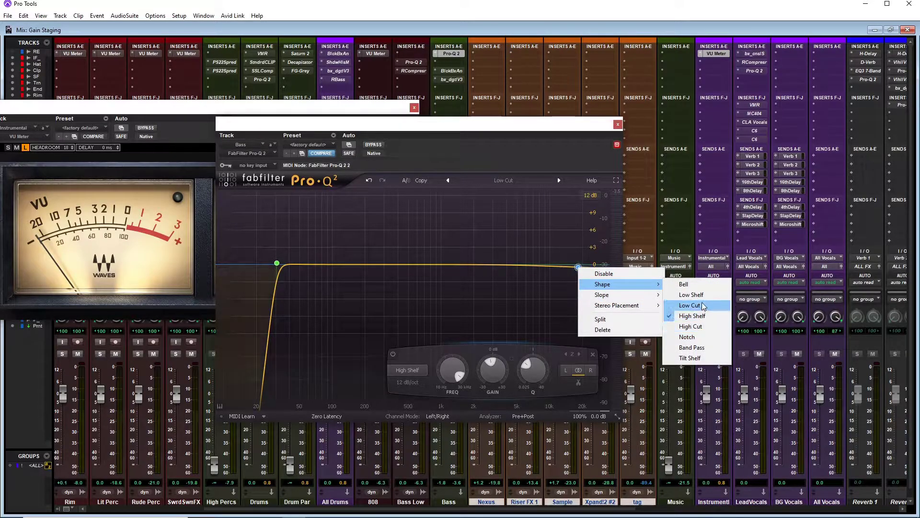
pyautogui.click(691, 326)
pyautogui.moveTo(578, 266)
pyautogui.mouseDown()
pyautogui.moveTo(575, 307)
pyautogui.moveTo(577, 265)
pyautogui.mouseUp()
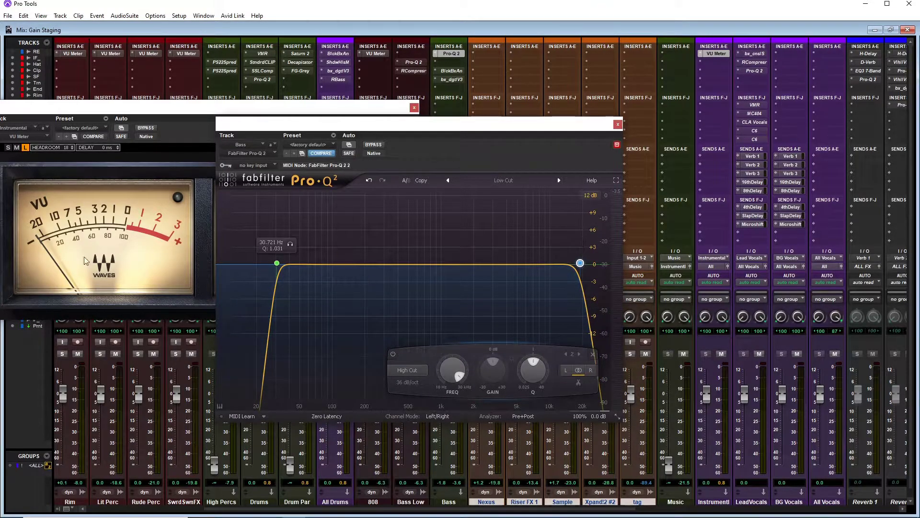
# - Audition the Bass high-cut band during playback, sweeping it down to about 668 Hz, and close Pro-Q 2
pyautogui.press('space')
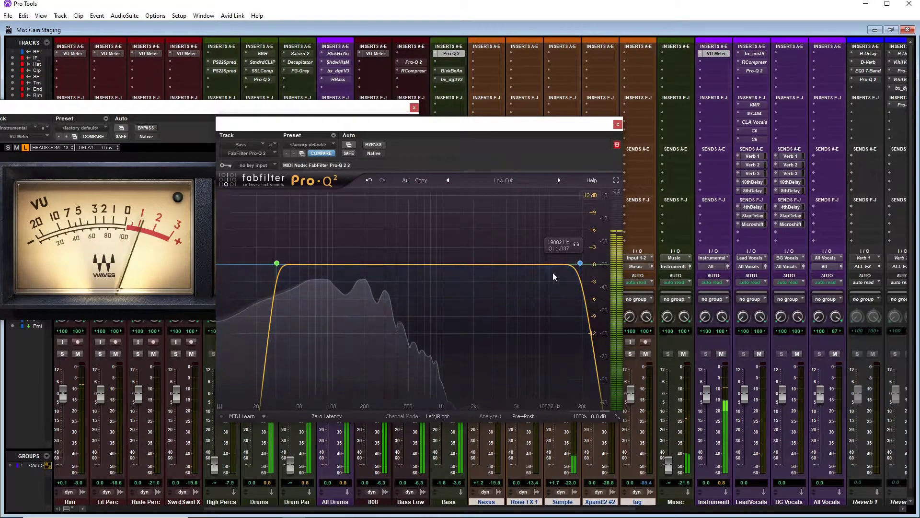
pyautogui.click(577, 245)
pyautogui.moveTo(576, 249); pyautogui.dragTo(418, 249)
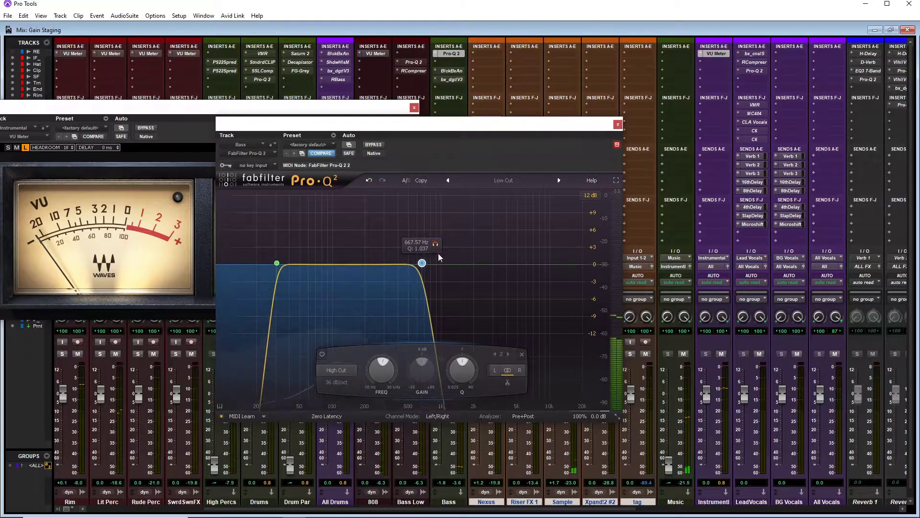
pyautogui.click(618, 125)
# - Activate RCompressor on the Bass Low track and set its threshold to -15.1 and gain to 3.4 during playback
pyautogui.moveTo(376, 107); pyautogui.dragTo(894, 84)
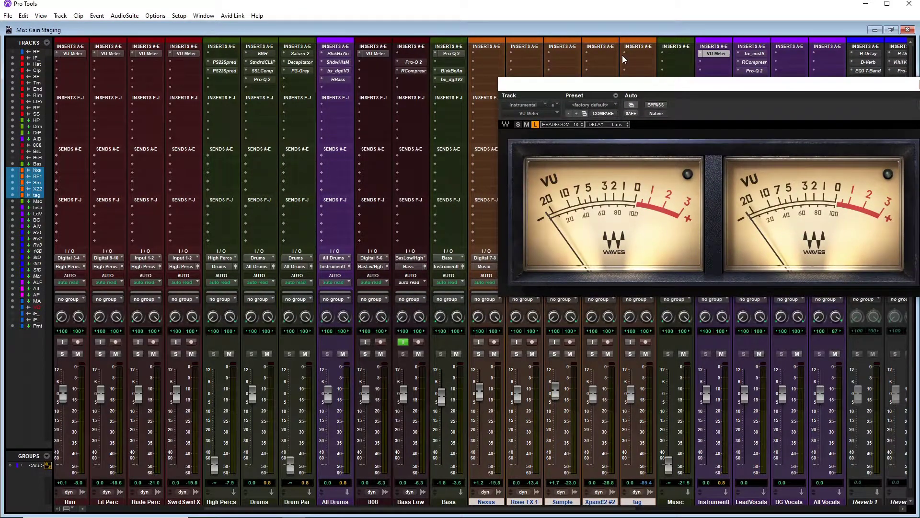
pyautogui.click(461, 63)
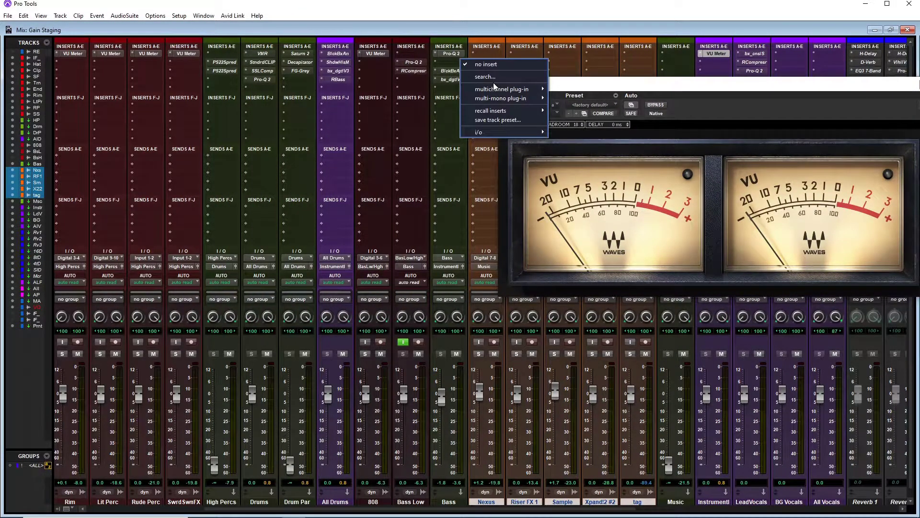
pyautogui.rightClick(415, 71)
pyautogui.click(429, 73)
pyautogui.click(410, 71)
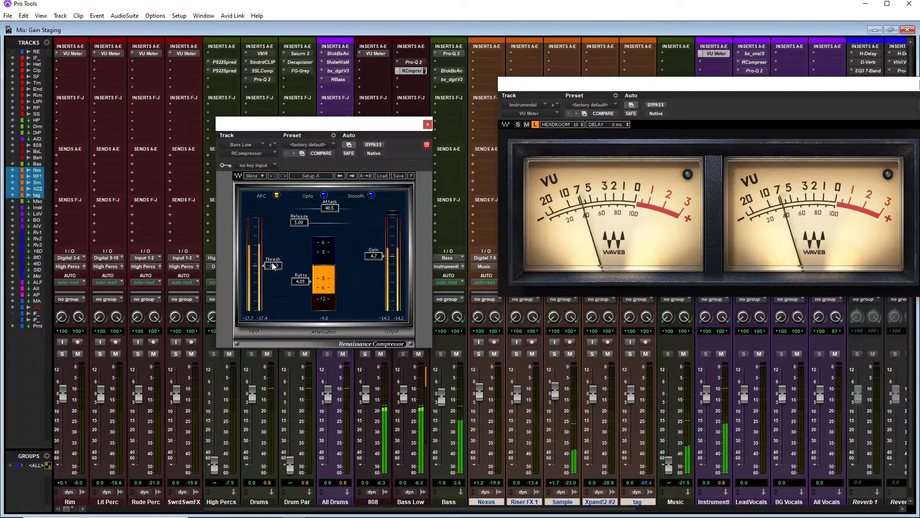
pyautogui.moveTo(273, 265); pyautogui.dragTo(273, 240)
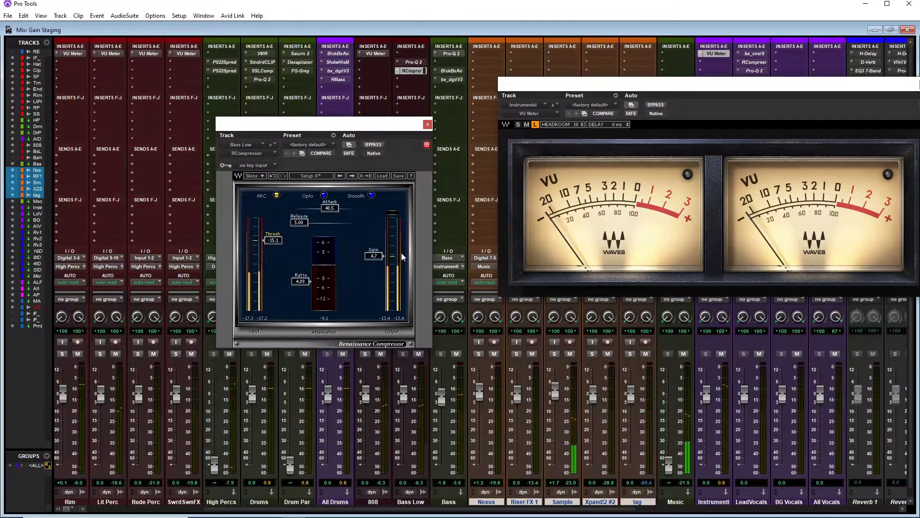
pyautogui.moveTo(378, 256); pyautogui.dragTo(378, 268)
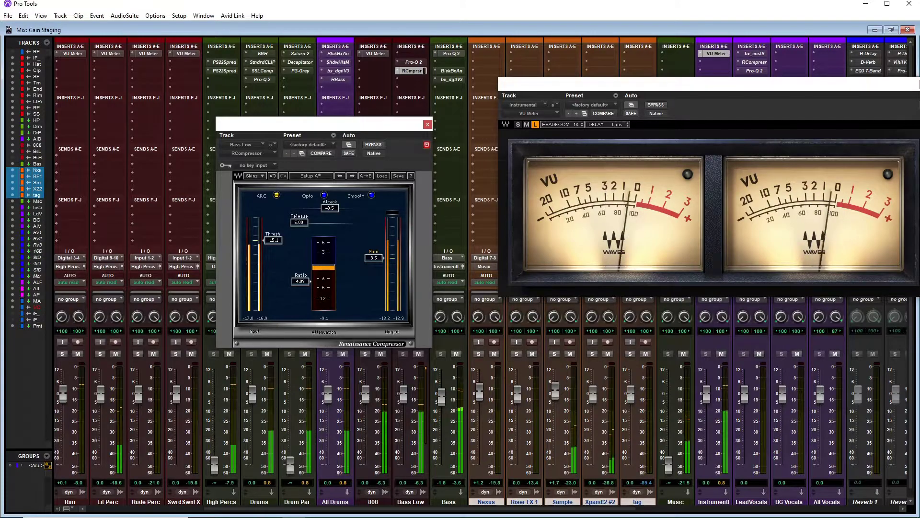
# - Lower the Bass fader slightly and the kick fader to -2.8 dB while playing the mix through the Instrumental VU Meter
pyautogui.hscroll(-6, 66, 398)
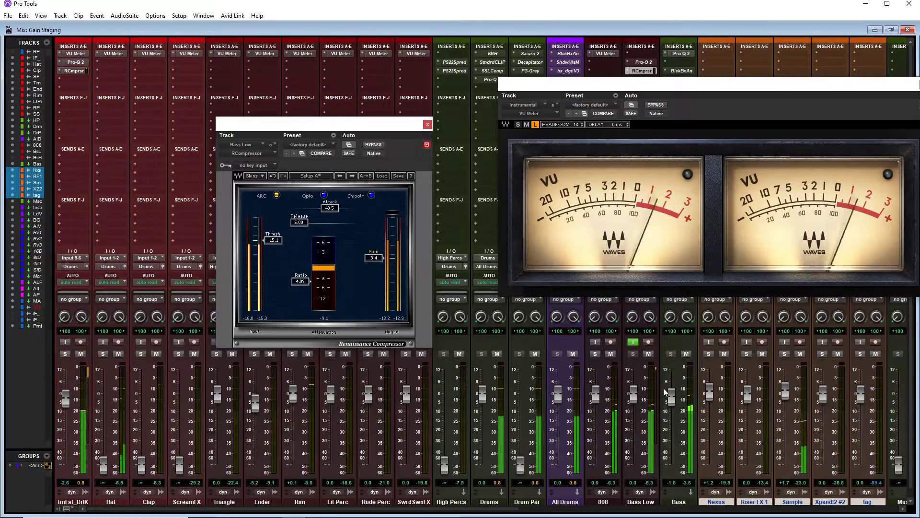
pyautogui.moveTo(672, 406); pyautogui.dragTo(673, 410)
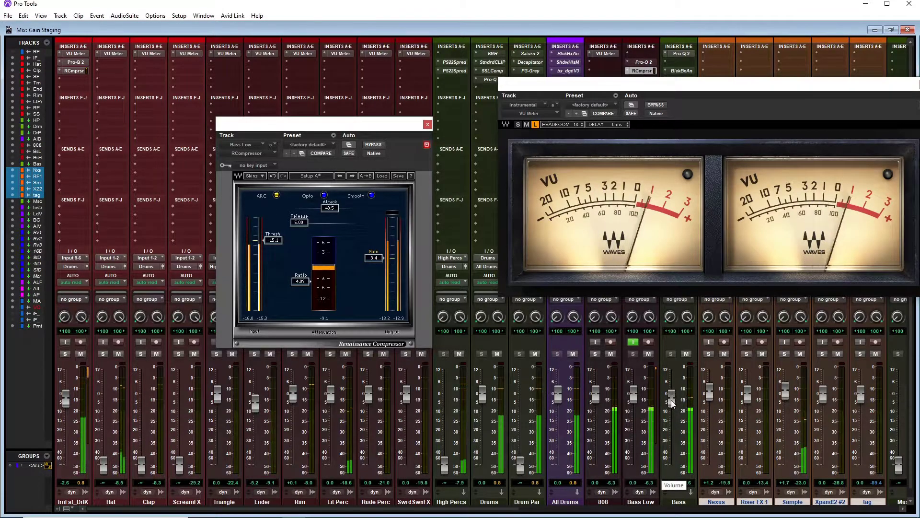
pyautogui.moveTo(674, 412); pyautogui.dragTo(675, 415)
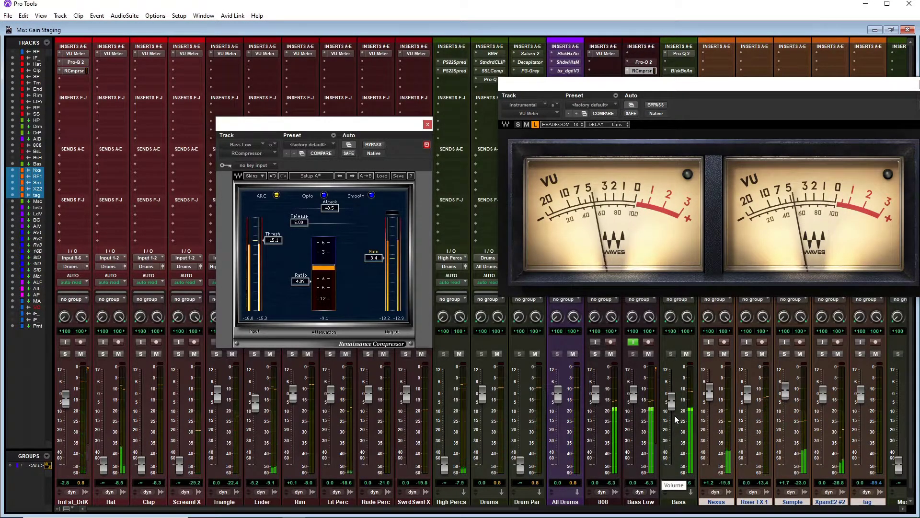
# - Stop playback, close the Bass Low RCompressor, and look over the tracks in the Edit window before returning to the mixer
pyautogui.press('space')
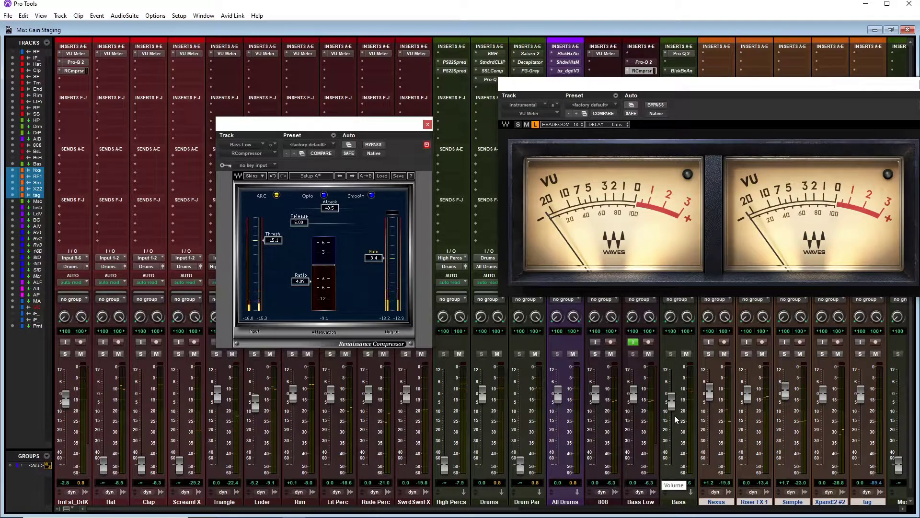
pyautogui.hotkey('ctrl', '=')
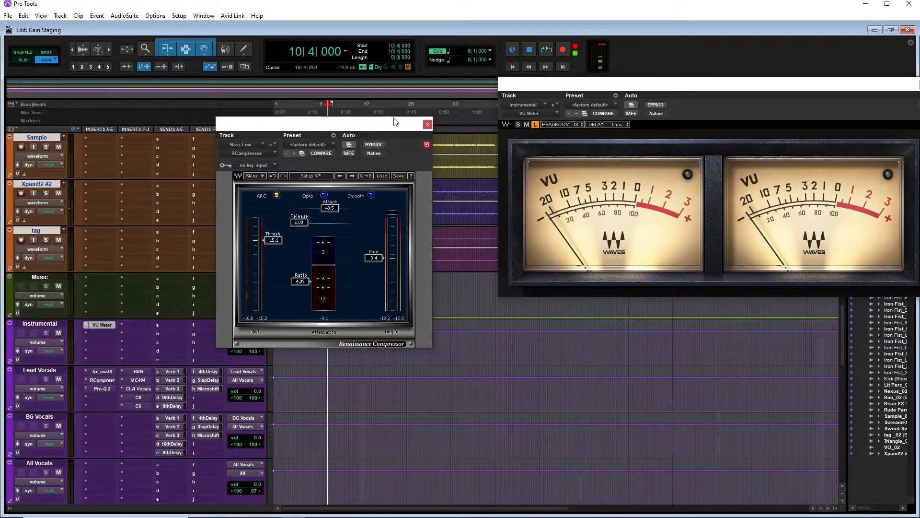
pyautogui.click(427, 125)
pyautogui.scroll(4, 420, 234)
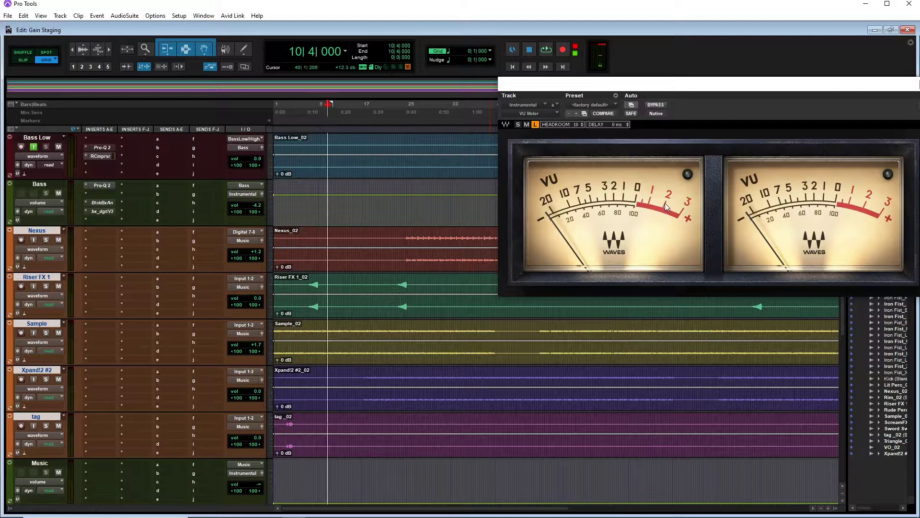
pyautogui.hotkey('ctrl', '=')
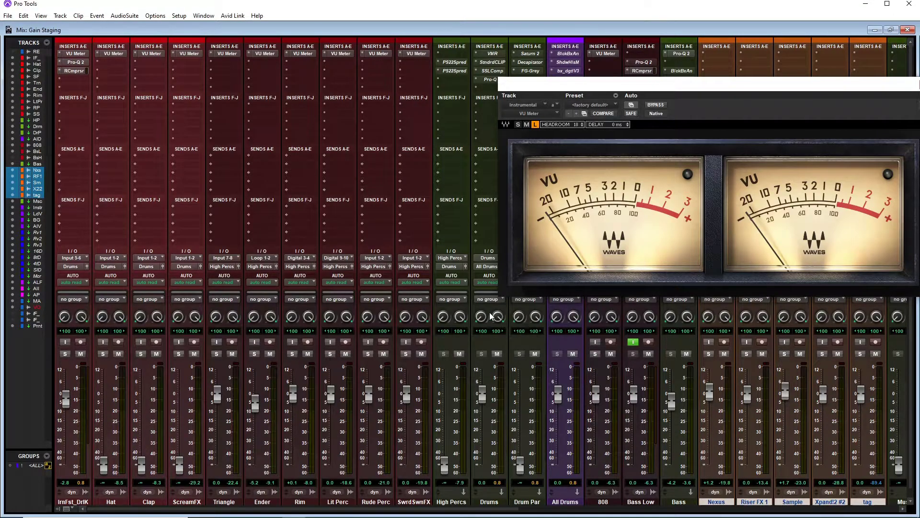
# - Move the Instrumental VU Meter aside and look over the music, vocal and effects channels in the mixer
pyautogui.moveTo(549, 85); pyautogui.dragTo(593, 88)
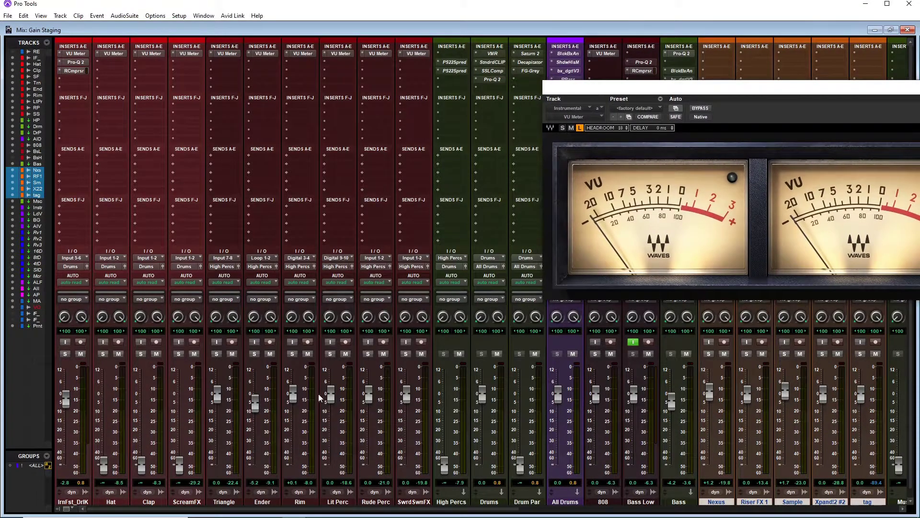
pyautogui.hscroll(8, 362, 411)
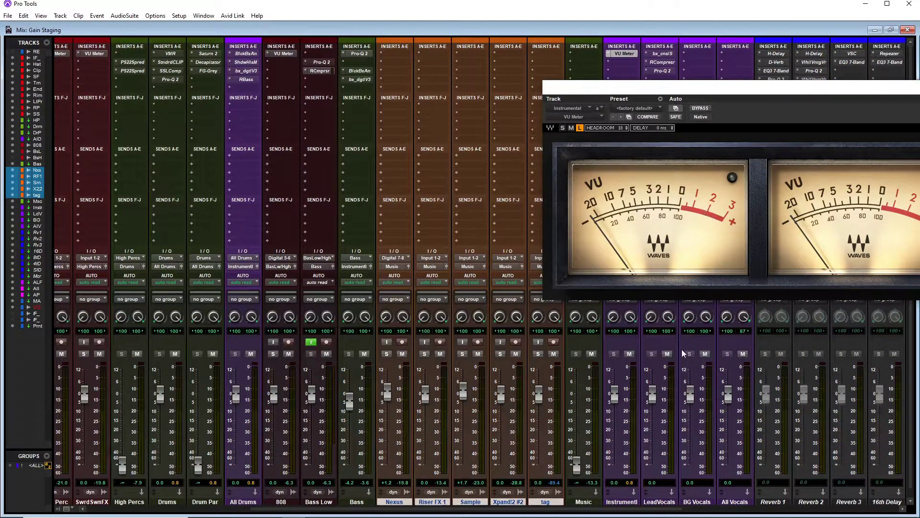
pyautogui.hscroll(2, 680, 351)
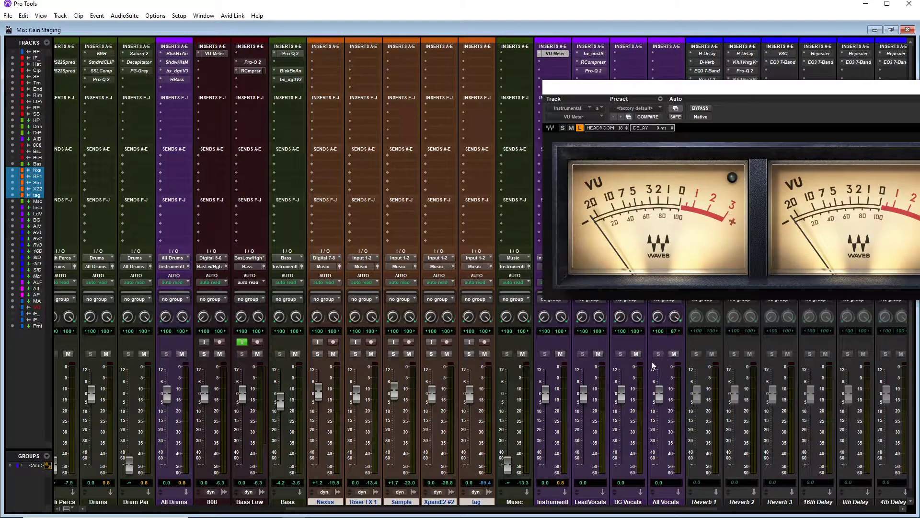
pyautogui.hscroll(1, 652, 366)
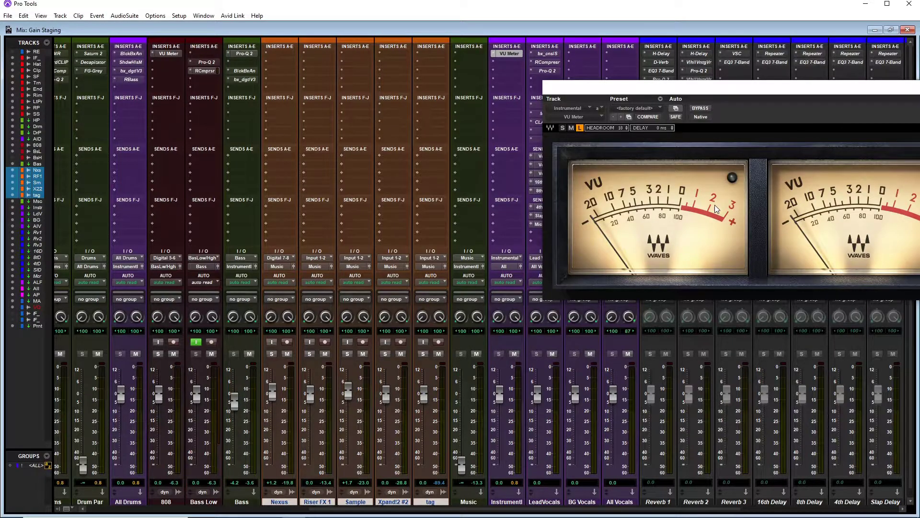
pyautogui.hscroll(-5, 433, 353)
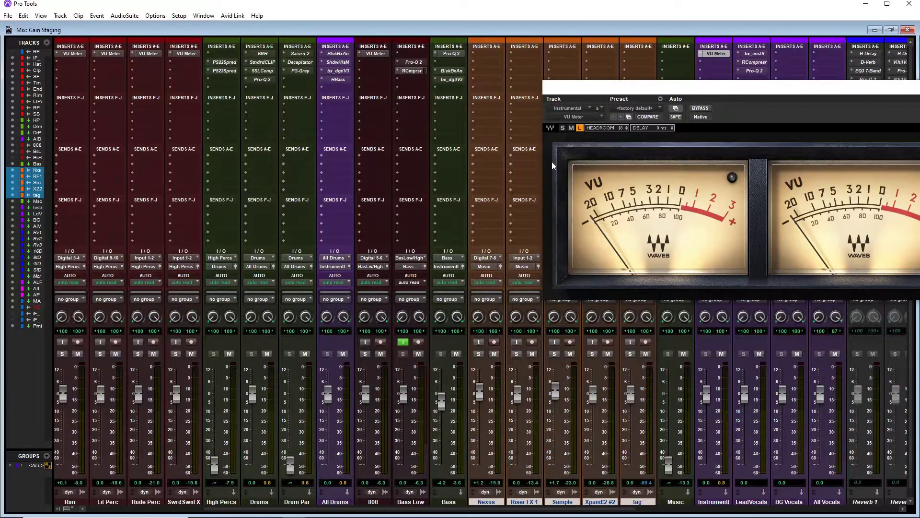
# - Close the VU Meter and reopen it from the first insert of the Instrumental bus
pyautogui.moveTo(585, 96); pyautogui.dragTo(359, 117)
pyautogui.click(744, 109)
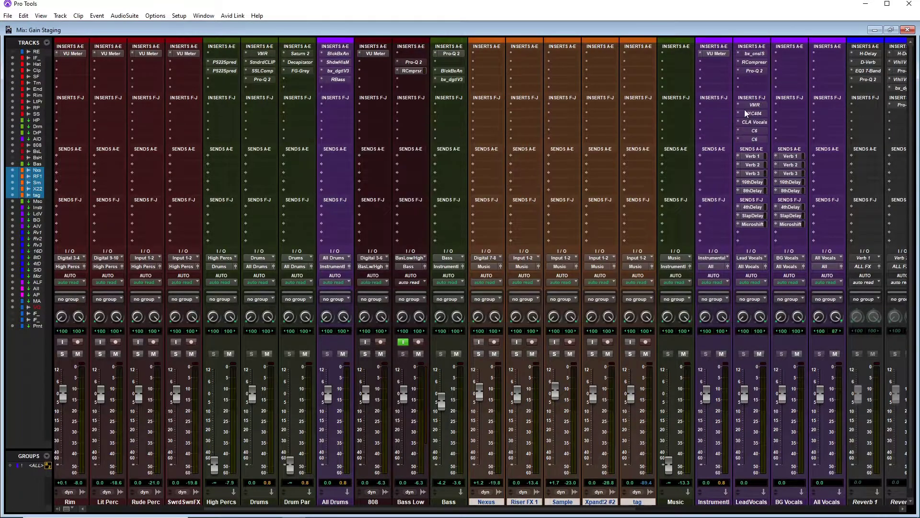
pyautogui.hscroll(2, 660, 252)
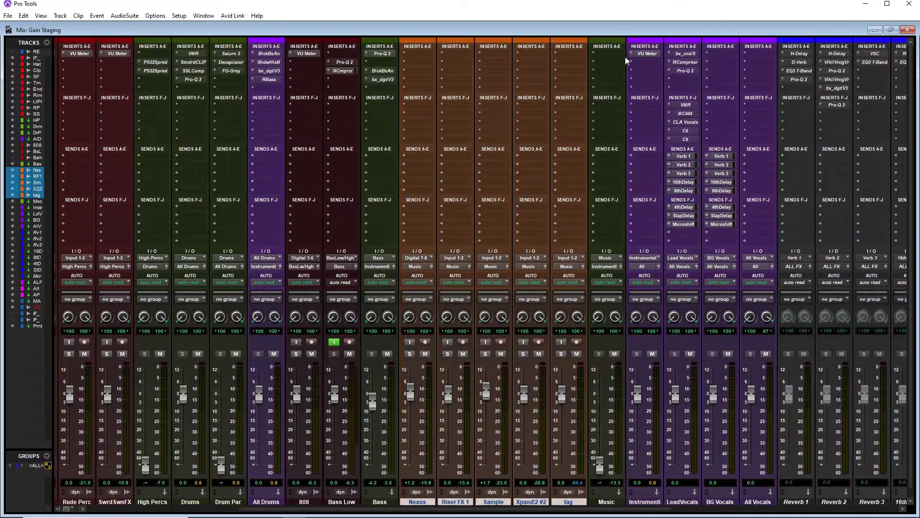
pyautogui.click(646, 54)
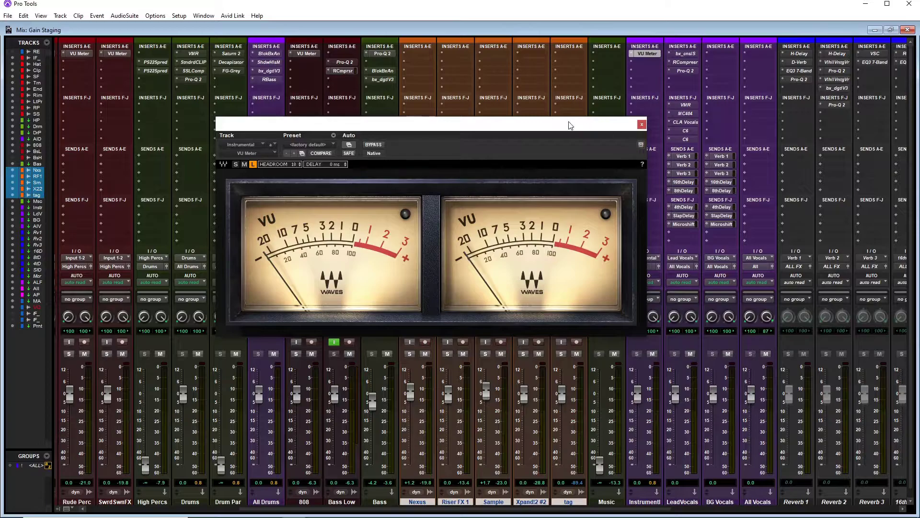
# - Raise the Hat fader to -12.1 dB and the Clap fader to -9.0 dB while watching the Instrumental VU Meter
pyautogui.hscroll(-5, 314, 318)
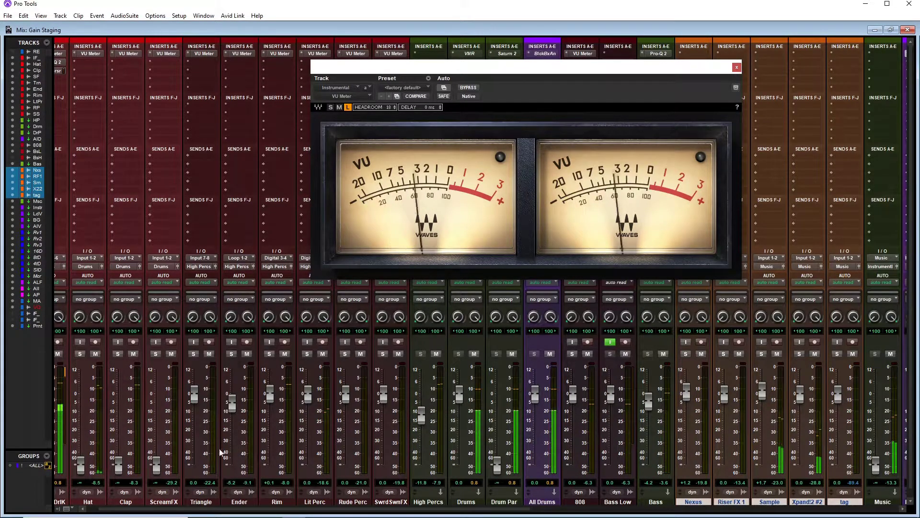
pyautogui.hscroll(-1, 161, 461)
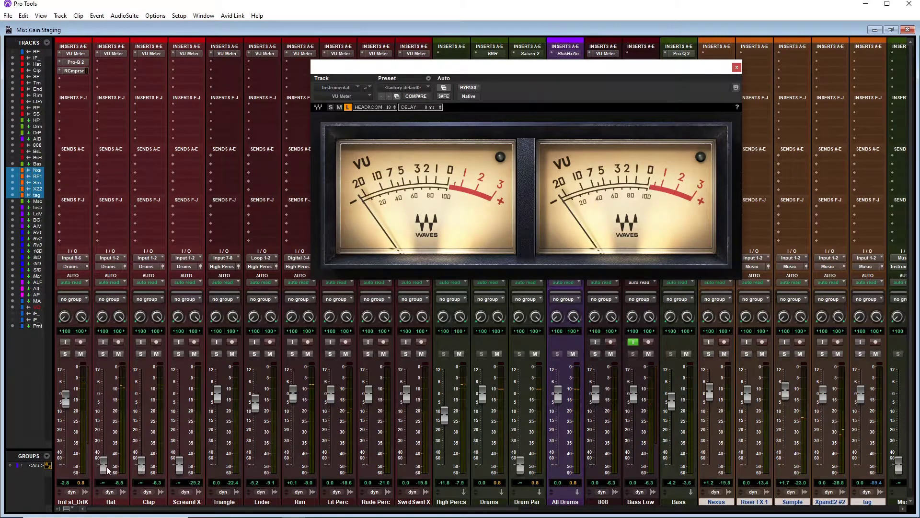
pyautogui.moveTo(105, 468); pyautogui.dragTo(108, 416)
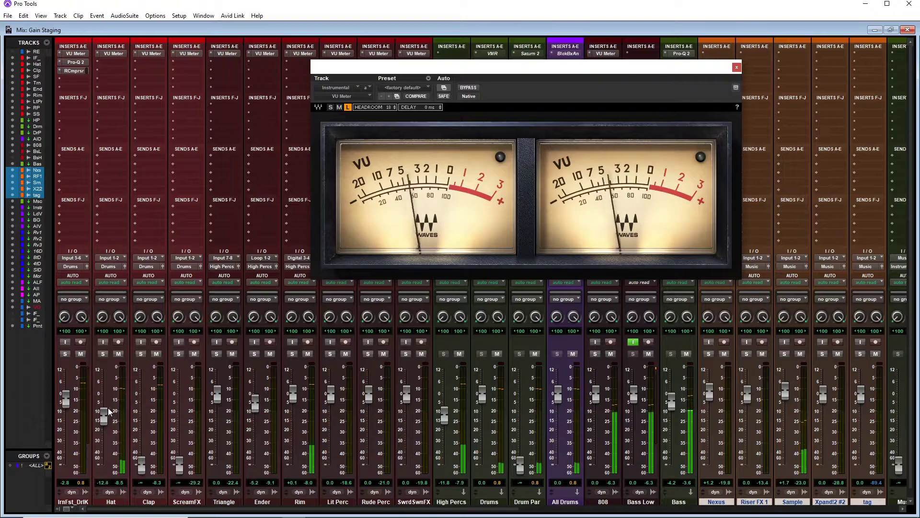
pyautogui.moveTo(141, 464); pyautogui.dragTo(141, 430)
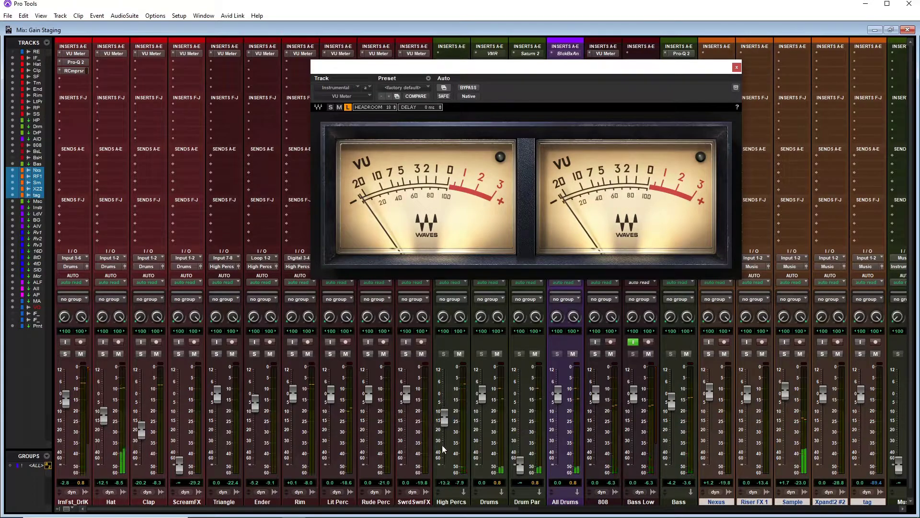
pyautogui.moveTo(141, 430); pyautogui.dragTo(141, 418)
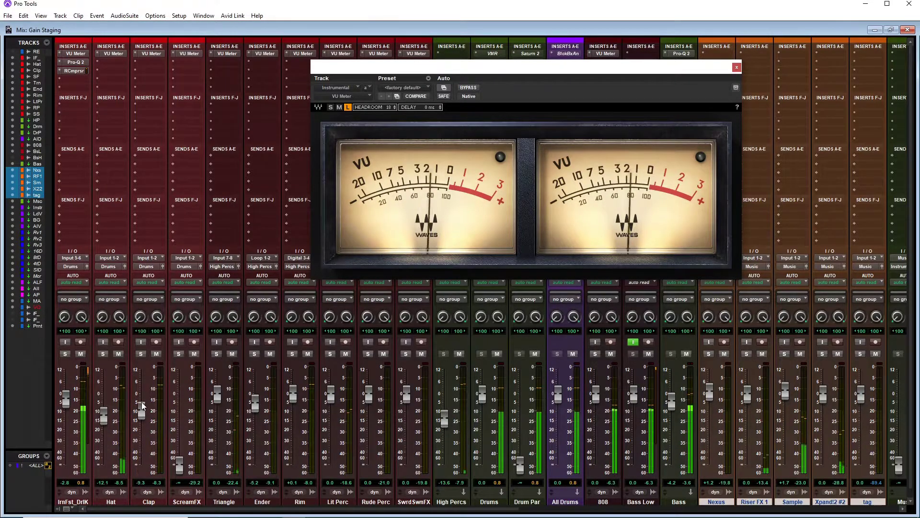
pyautogui.moveTo(142, 398); pyautogui.dragTo(144, 398)
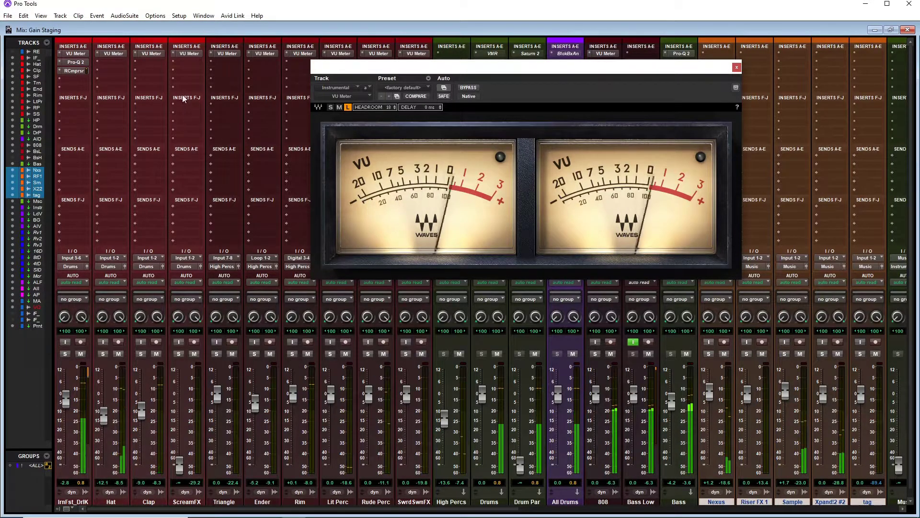
# - Insert FabFilter Pro-Q 2 (stereo) on the Clap track and add a bell boost of about 1.75 dB at 11211 Hz during playback
pyautogui.click(148, 64)
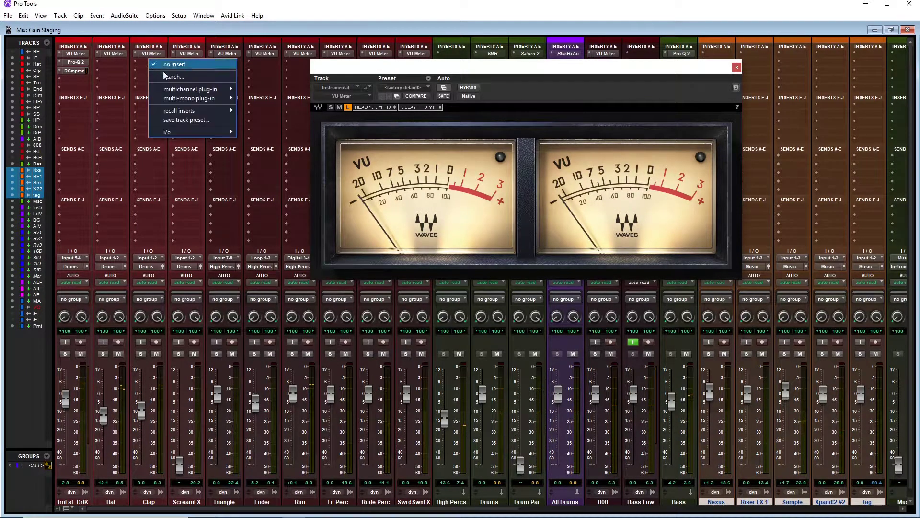
pyautogui.write('pro')
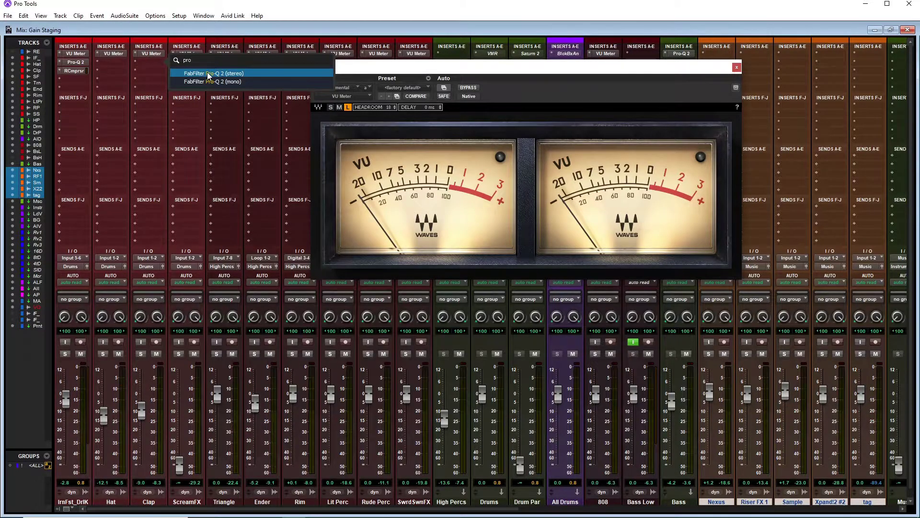
pyautogui.click(209, 74)
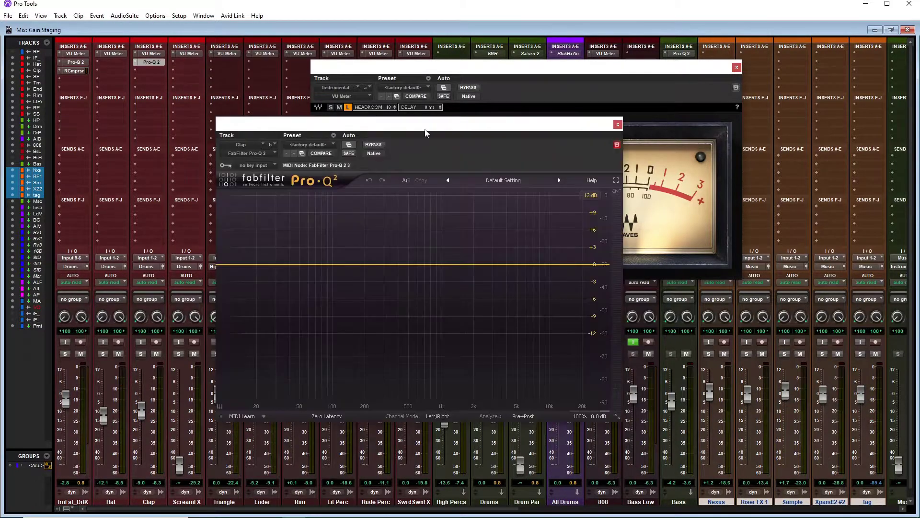
pyautogui.press('space')
pyautogui.moveTo(537, 267); pyautogui.dragTo(554, 260)
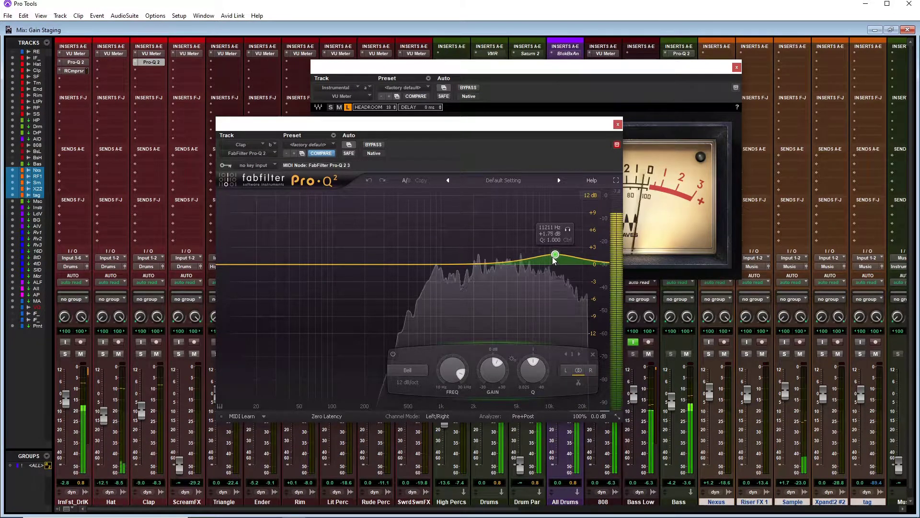
pyautogui.click(618, 124)
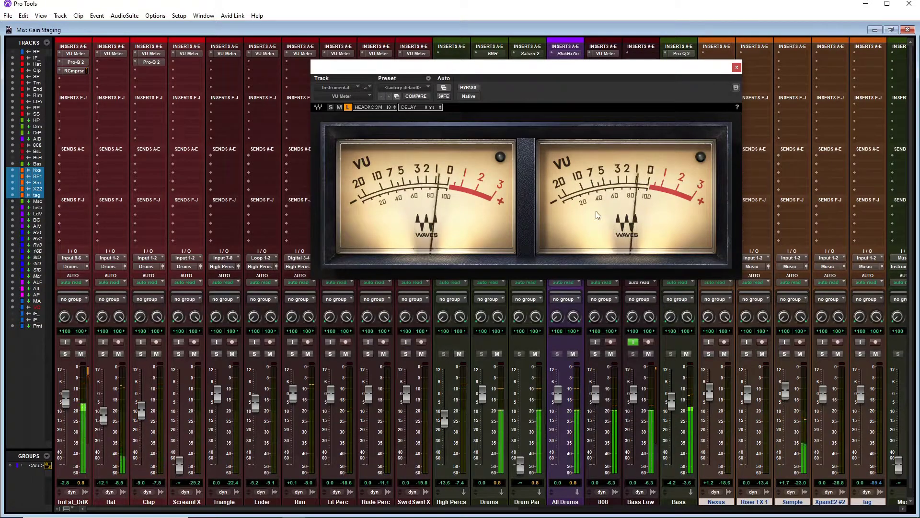
# - Reopen the Instrumental VU Meter and bring the Music bus fader up to -12.6 dB during playback
pyautogui.click(736, 67)
pyautogui.hscroll(6, 645, 327)
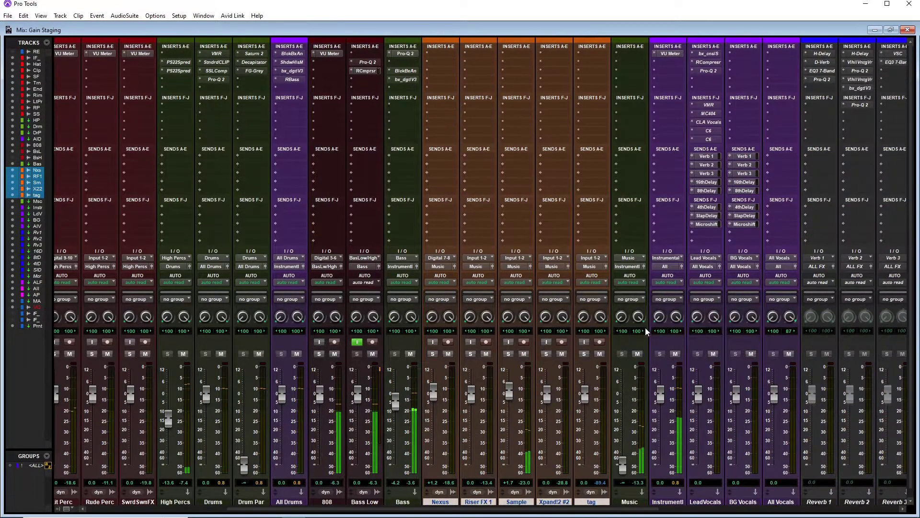
pyautogui.click(671, 53)
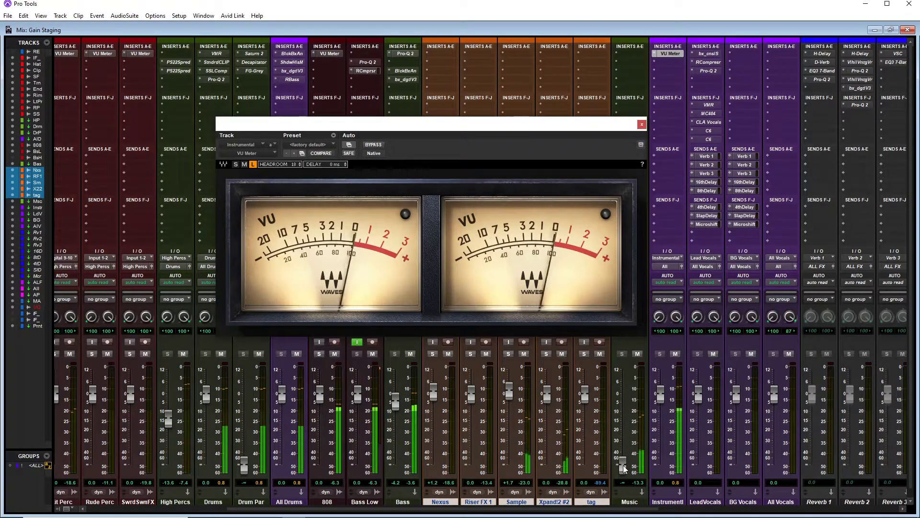
pyautogui.moveTo(625, 469); pyautogui.dragTo(626, 376)
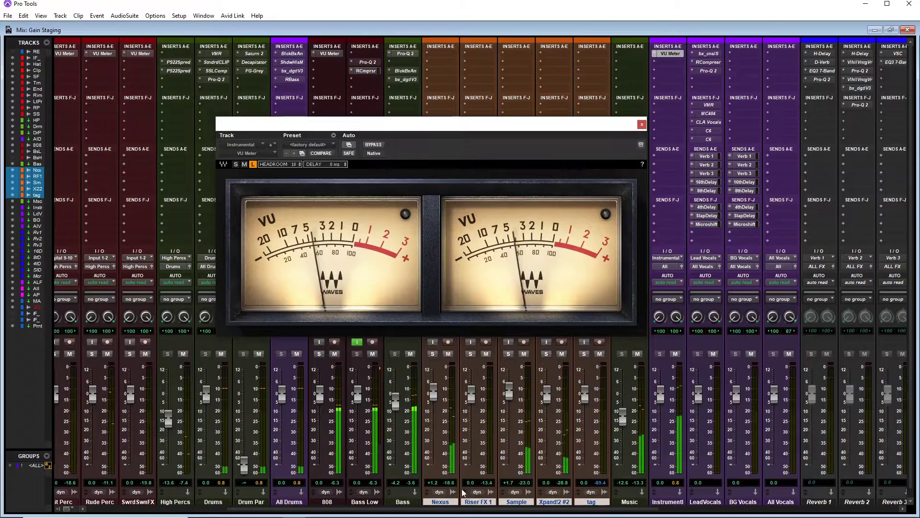
# - Examine the VU Meter on the 808 track
pyautogui.hscroll(-7, 394, 398)
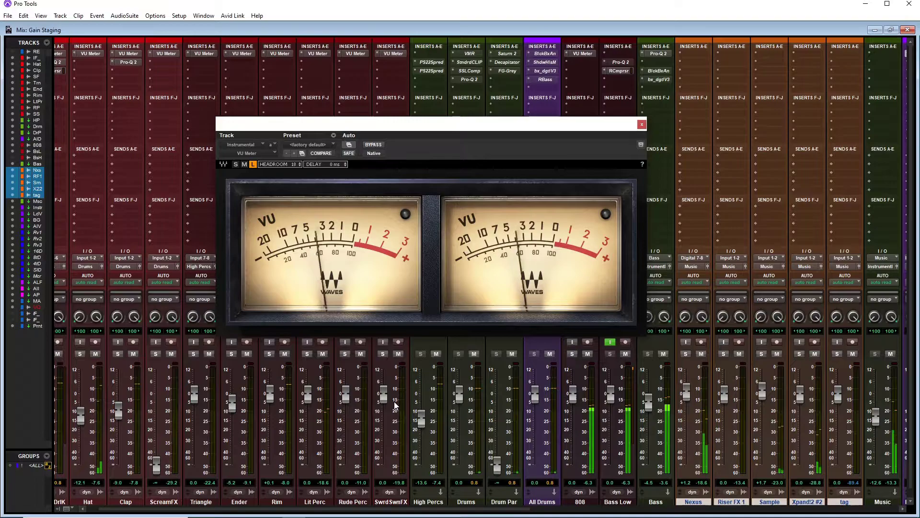
pyautogui.click(583, 53)
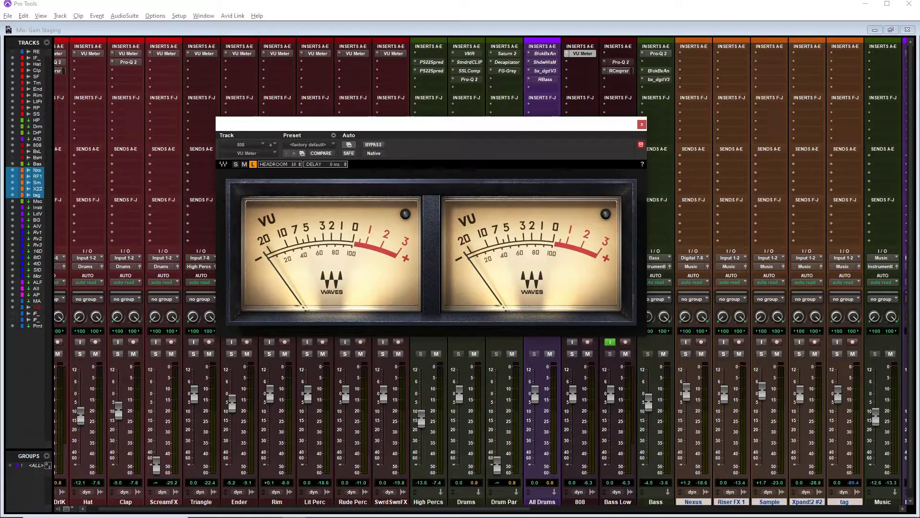
pyautogui.click(642, 125)
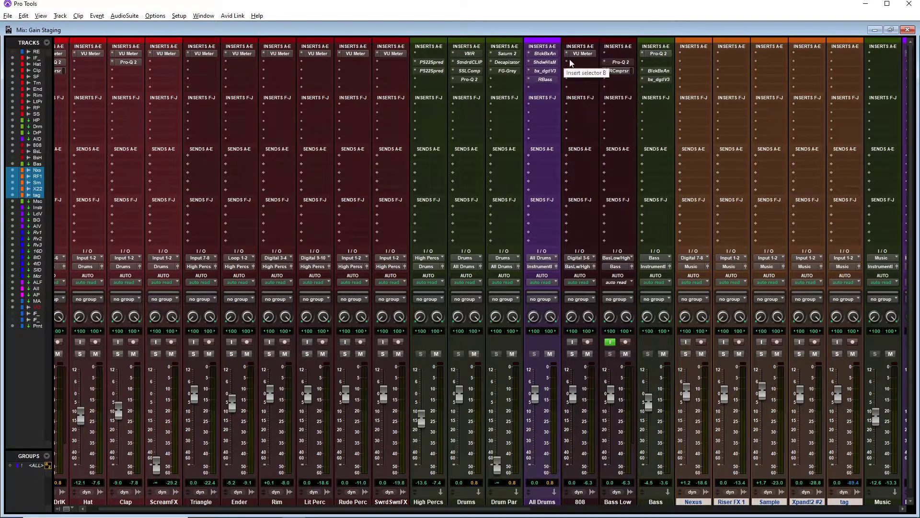
pyautogui.click(582, 53)
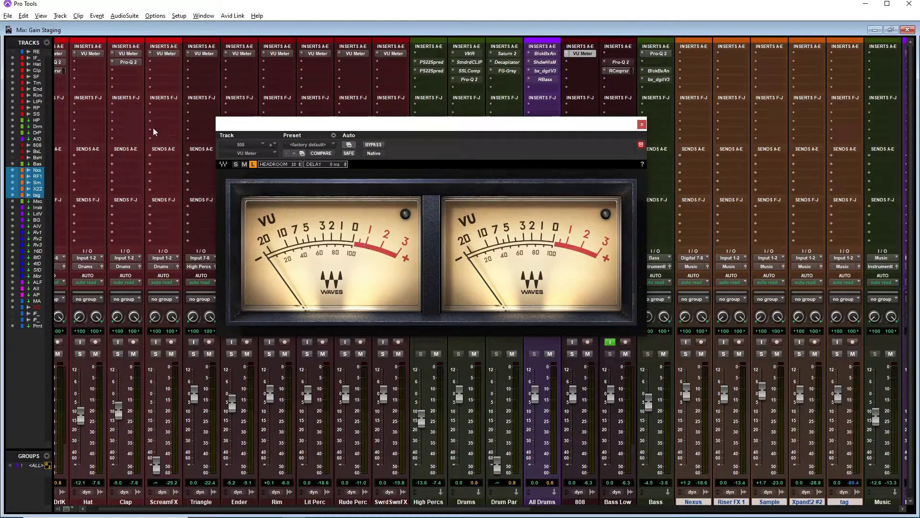
# - Review the Clap track's Pro-Q 2 boost and the kick track's RCompressor settings, closing each plug-in
pyautogui.click(129, 62)
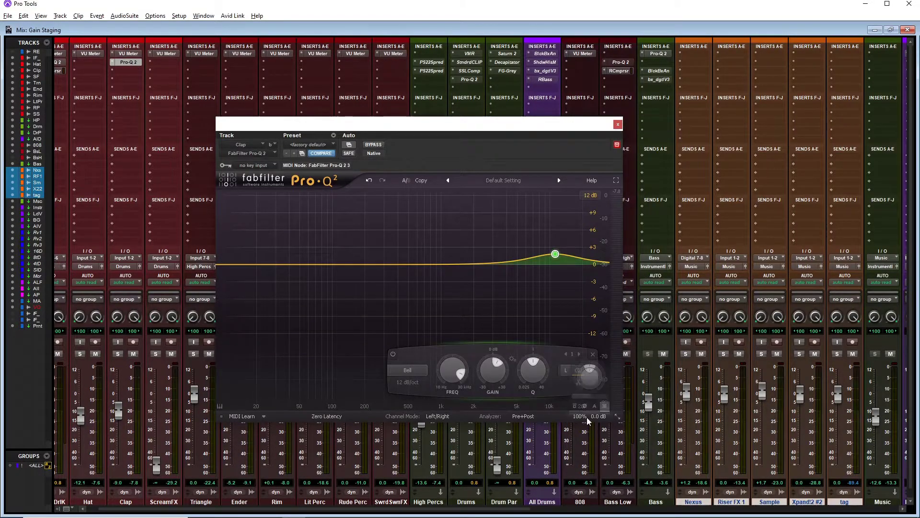
pyautogui.click(618, 125)
pyautogui.hscroll(-1, 201, 129)
pyautogui.click(76, 71)
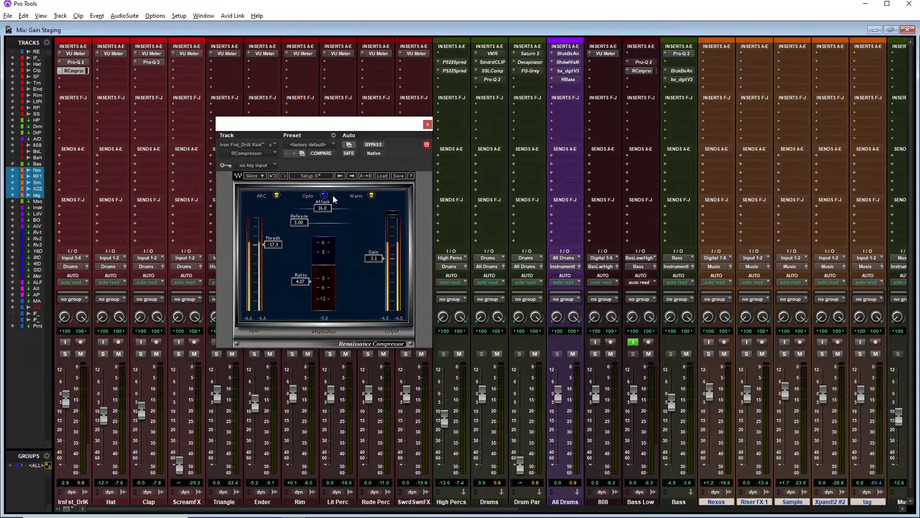
pyautogui.click(427, 124)
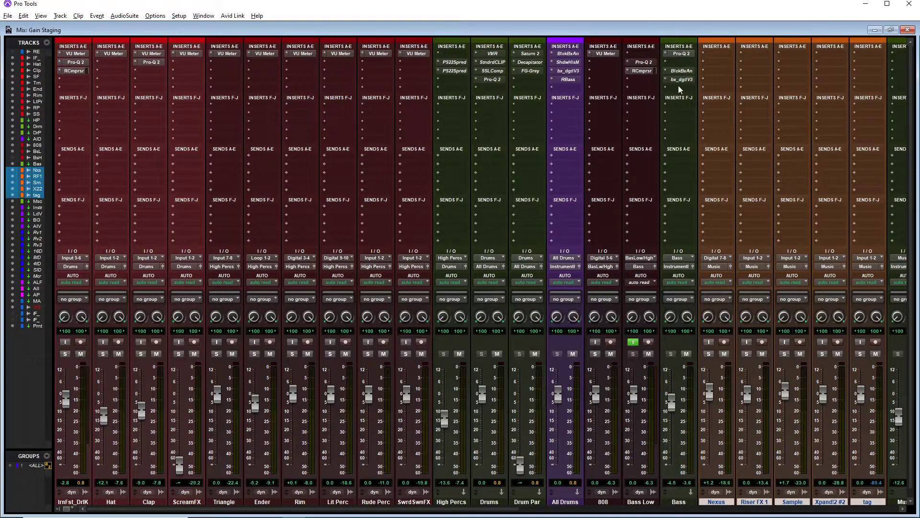
# - Bring back the VU Meter of the Instrumental bus
pyautogui.hscroll(8, 687, 83)
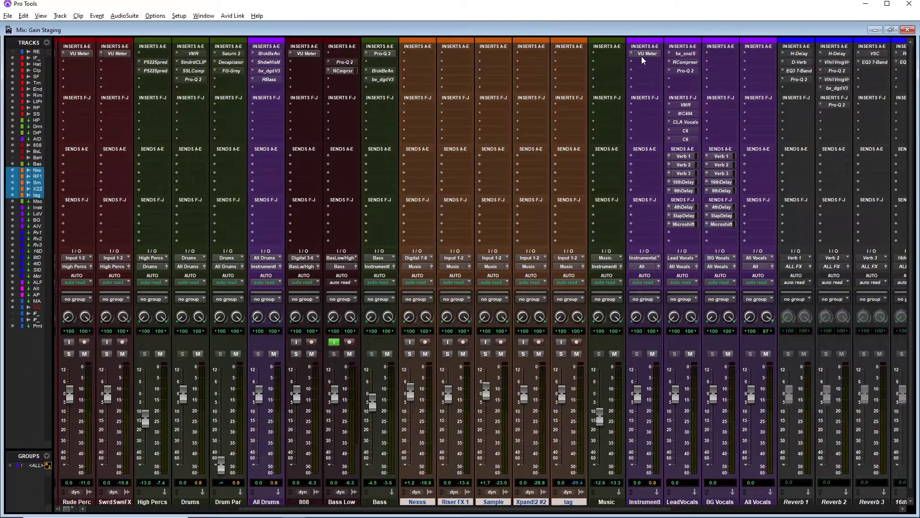
pyautogui.click(641, 54)
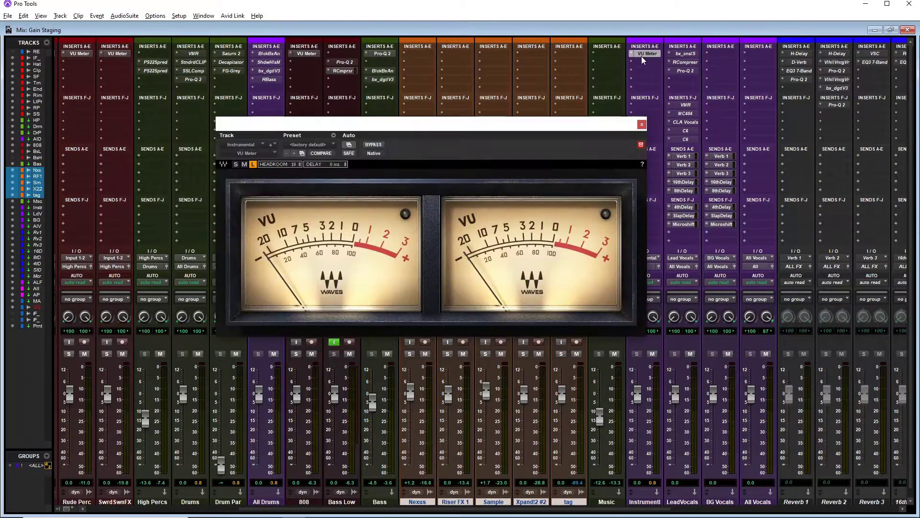
# - Move the Instrumental bus VU Meter aside, return to the first drum channels, and close the meter
pyautogui.moveTo(528, 128); pyautogui.dragTo(703, 92)
pyautogui.hscroll(-8, 281, 136)
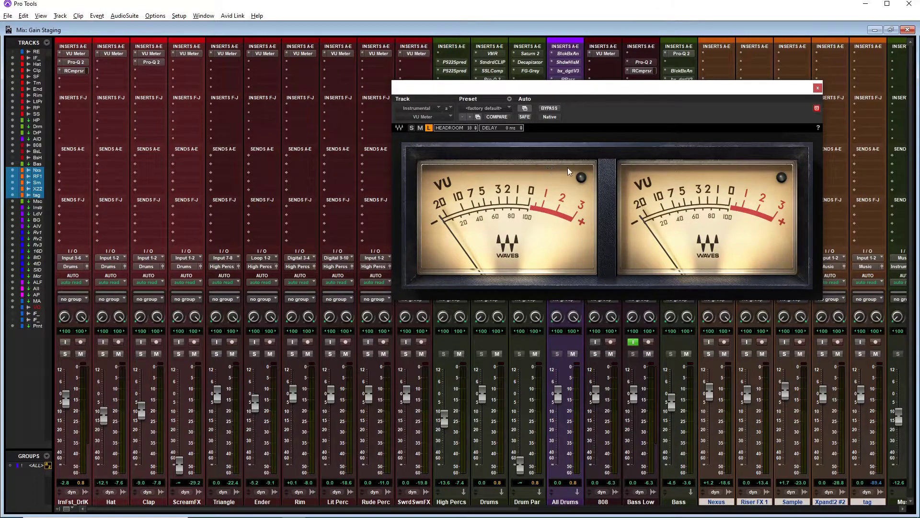
pyautogui.click(818, 89)
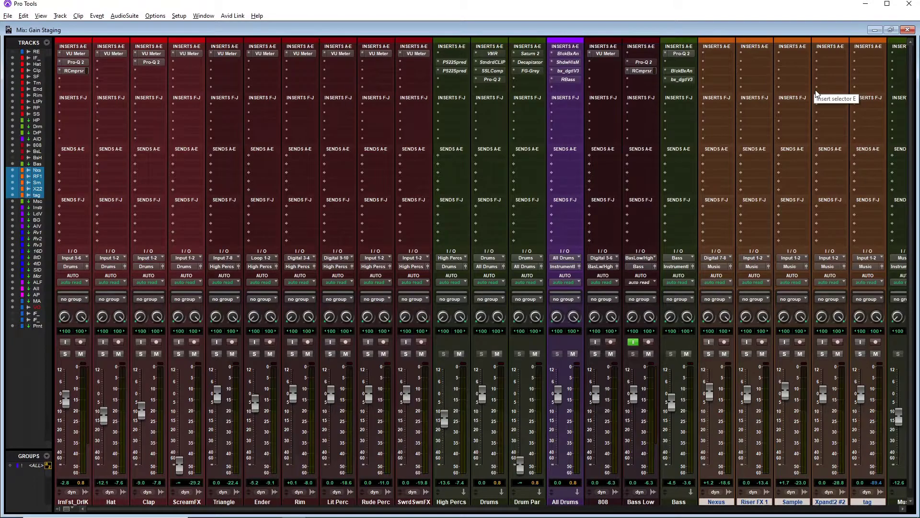
# - Review the session's tracks in the Edit window and the channel inserts, routing and faders across the Mix window
pyautogui.hotkey('ctrl', '=')
pyautogui.scroll(4, 589, 289)
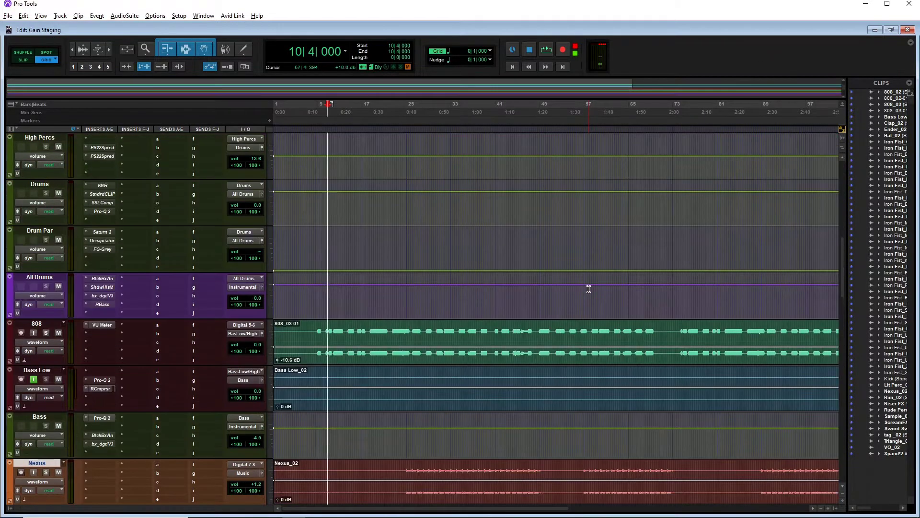
pyautogui.scroll(8, 589, 289)
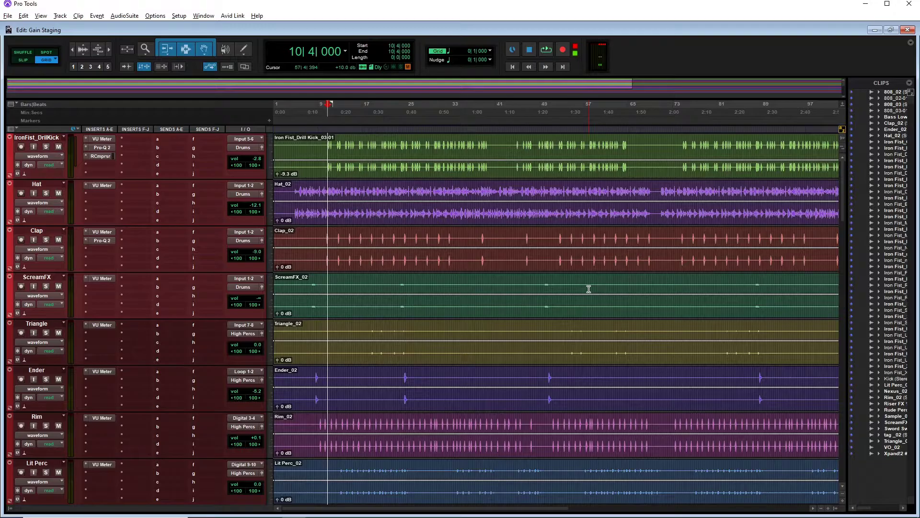
pyautogui.hotkey('ctrl', '=')
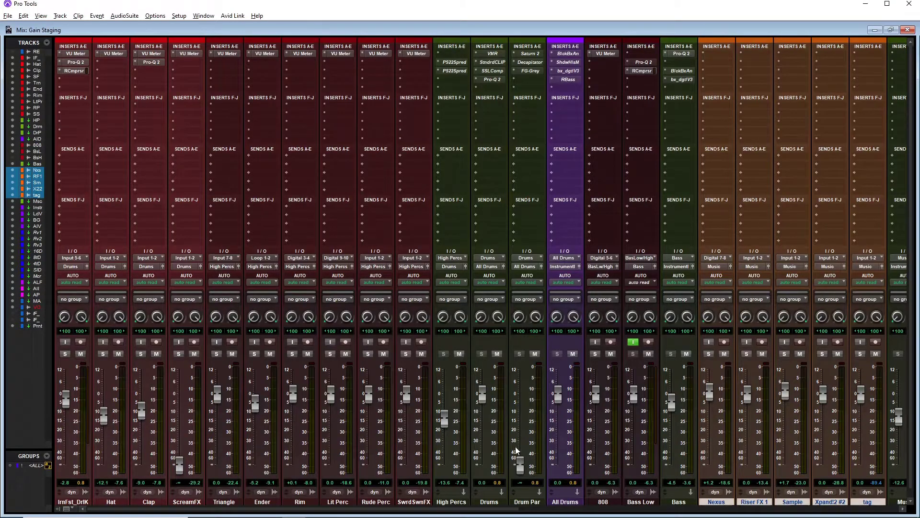
pyautogui.scroll(-1, 528, 370)
pyautogui.hscroll(1, 528, 370)
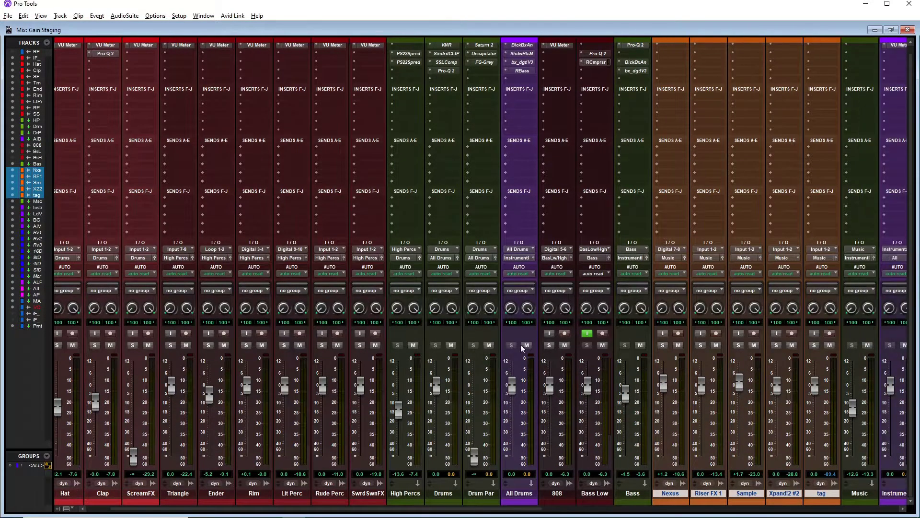
pyautogui.hscroll(3, 512, 470)
pyautogui.hscroll(3, 511, 470)
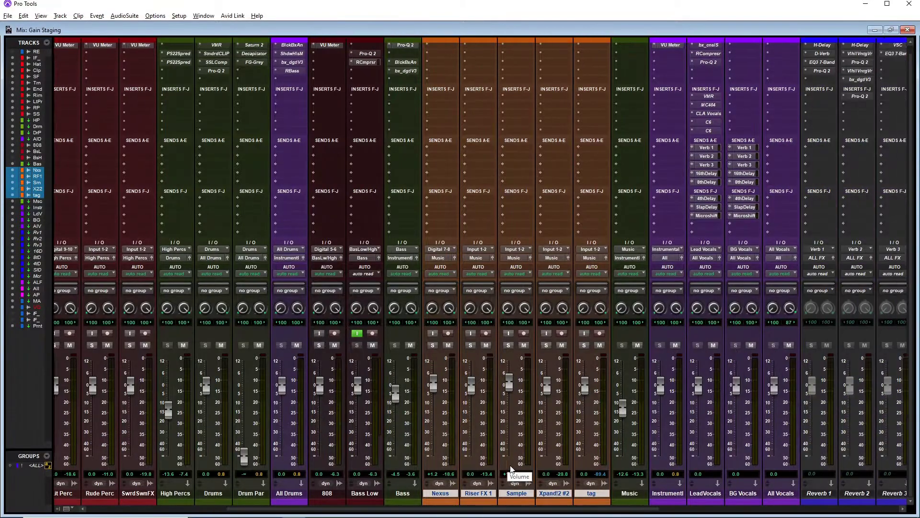
pyautogui.scroll(1, 512, 470)
pyautogui.hscroll(-4, 511, 470)
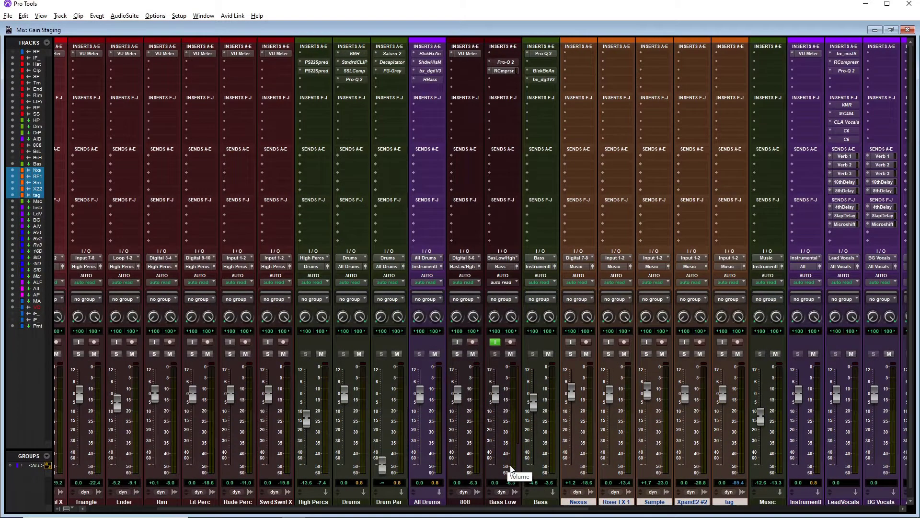
pyautogui.hscroll(-4, 511, 469)
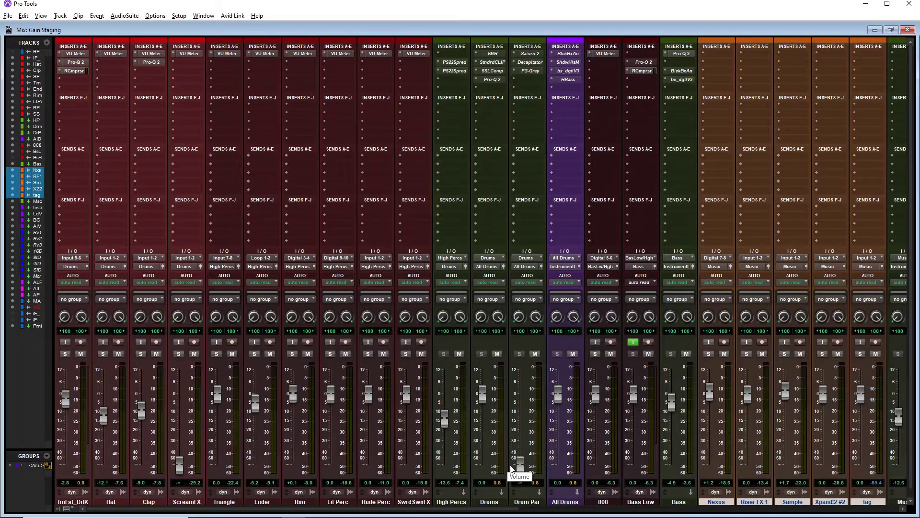